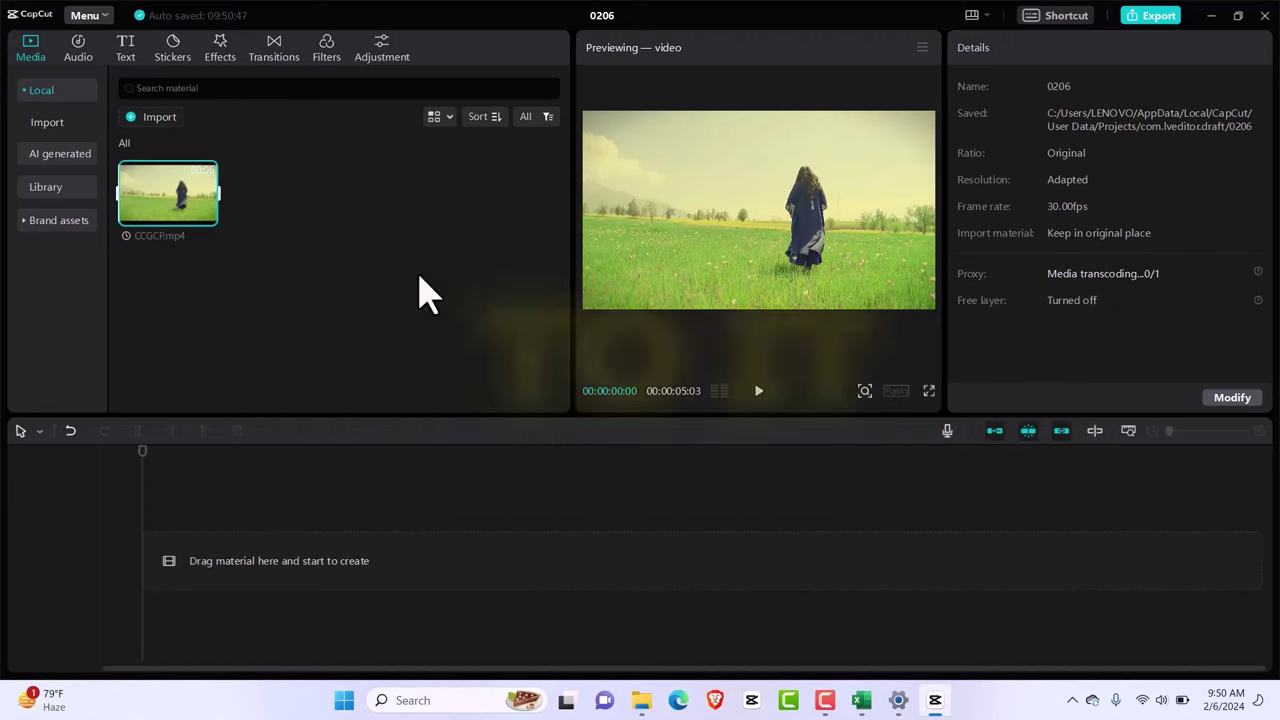
- Add CCGCP.mp4 to the timeline and cut it at 00:00:01:12
{"action": "left_click", "coordinate": [420, 285]}
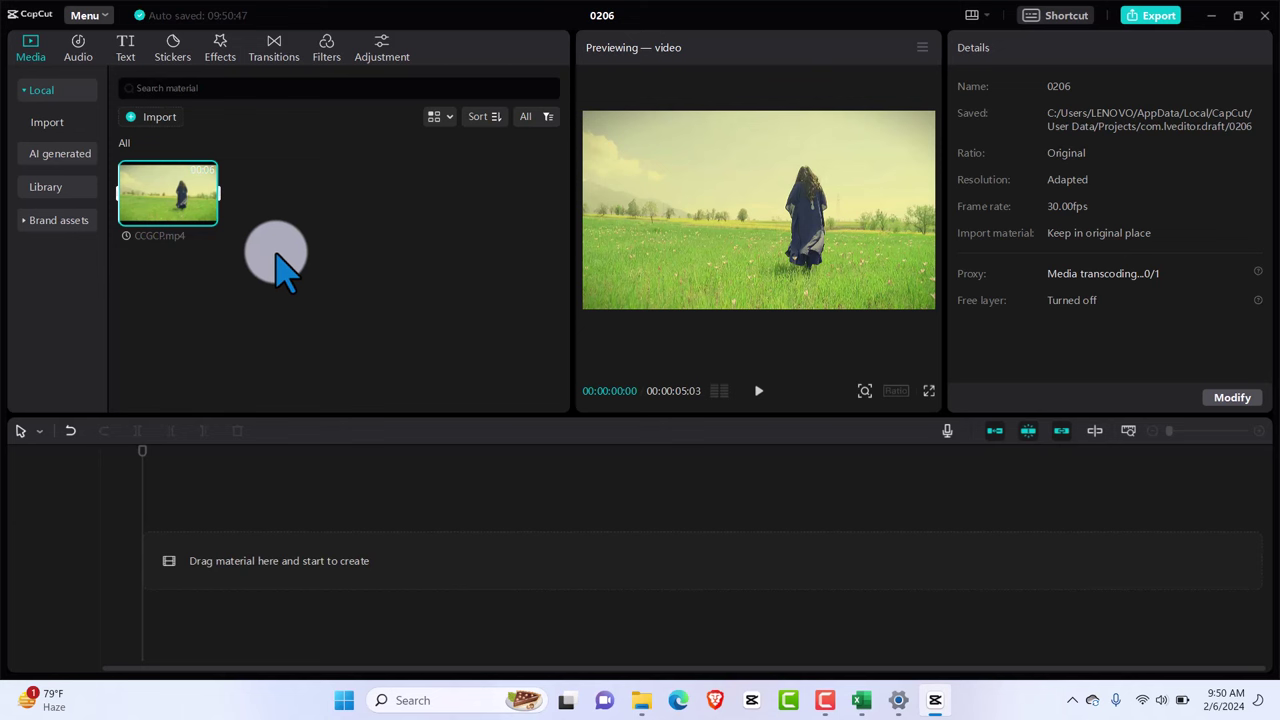
{"action": "left_click", "coordinate": [208, 218]}
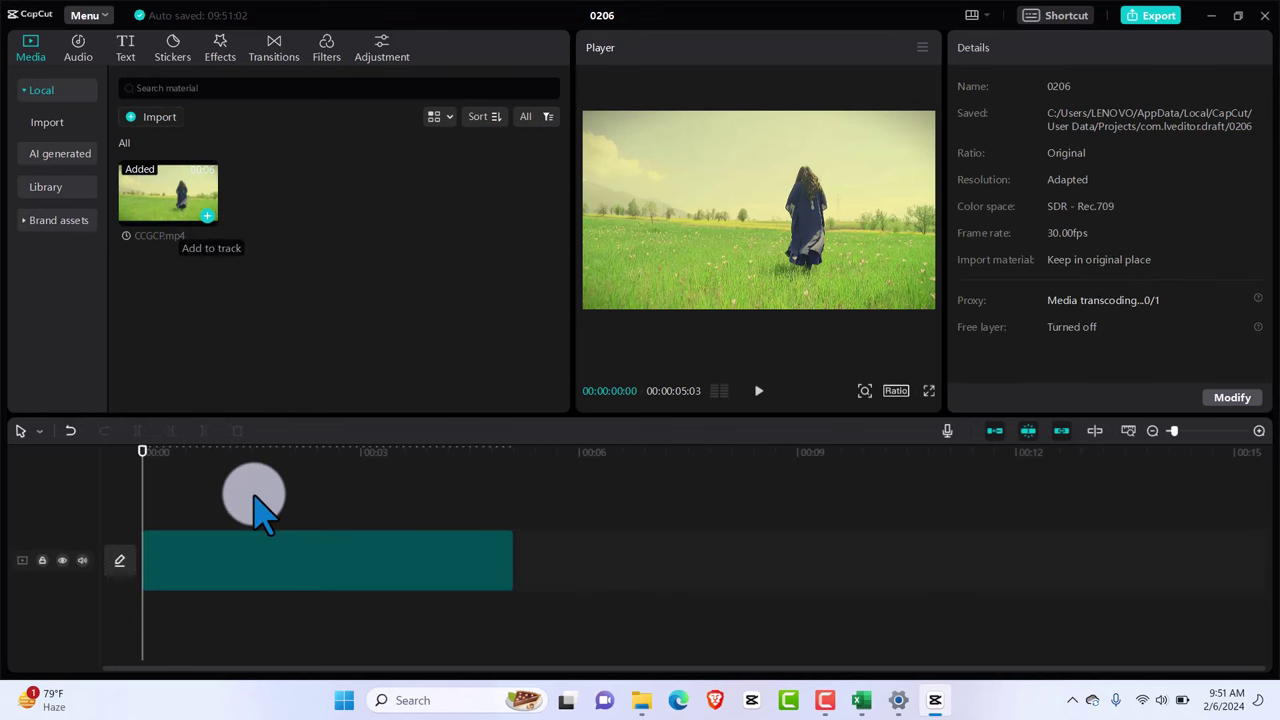
{"action": "left_click", "coordinate": [246, 528]}
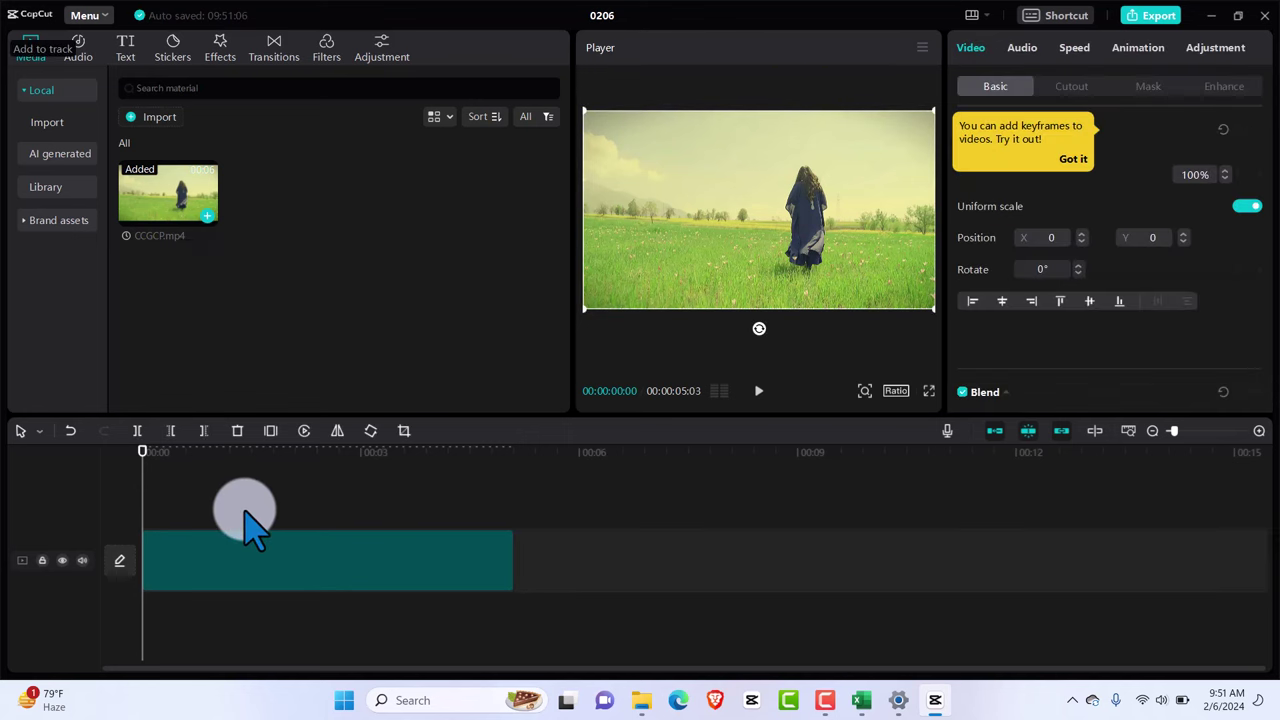
{"action": "left_click", "coordinate": [245, 512]}
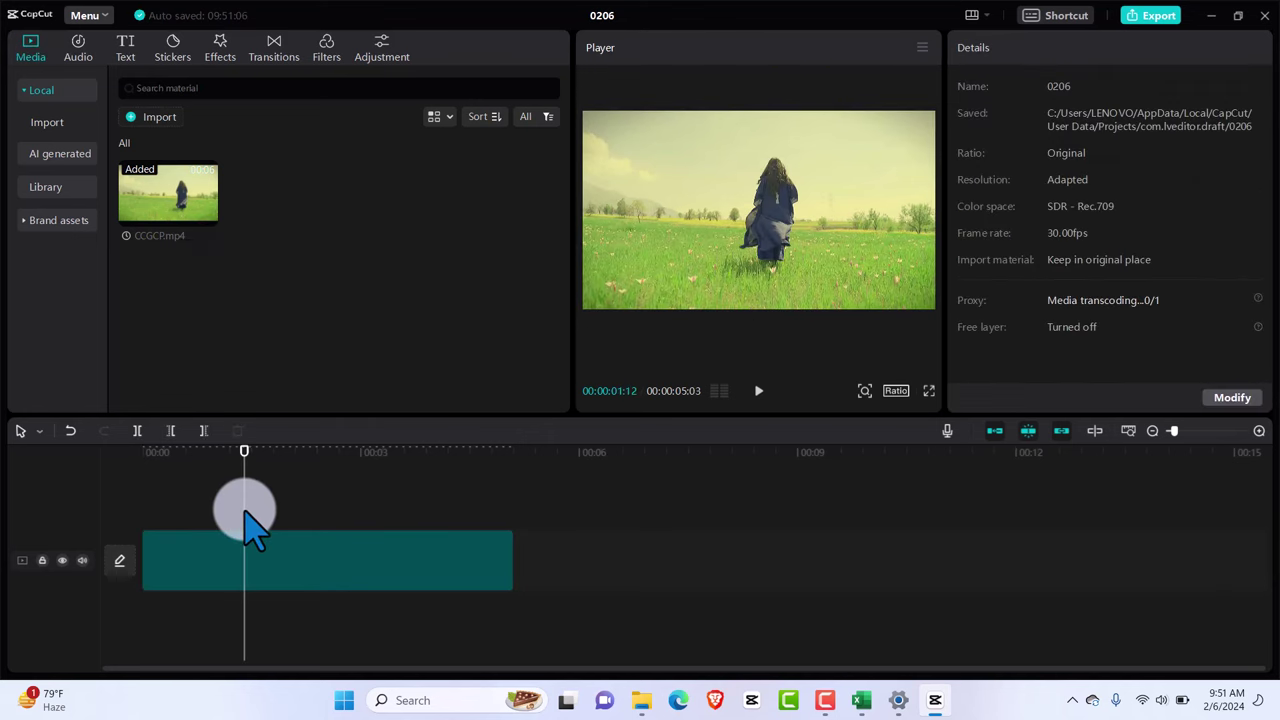
{"action": "left_click", "coordinate": [278, 575]}
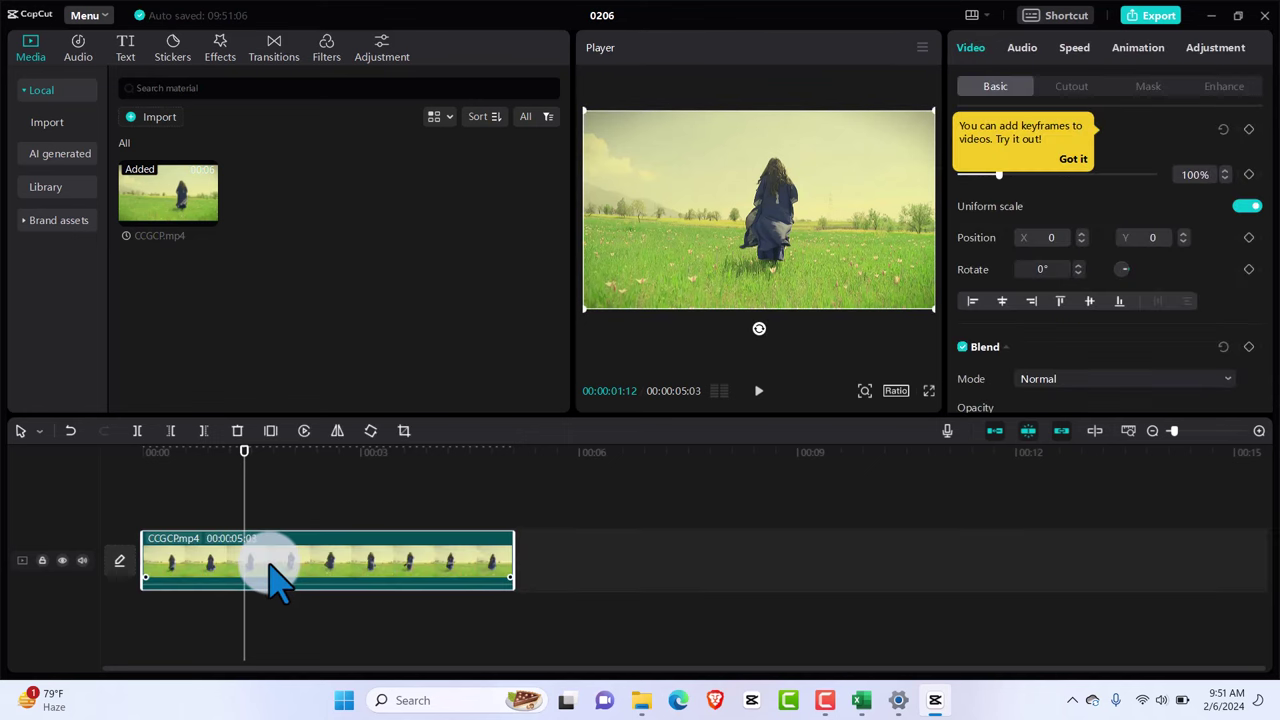
{"action": "key", "text": "ctrl+b"}
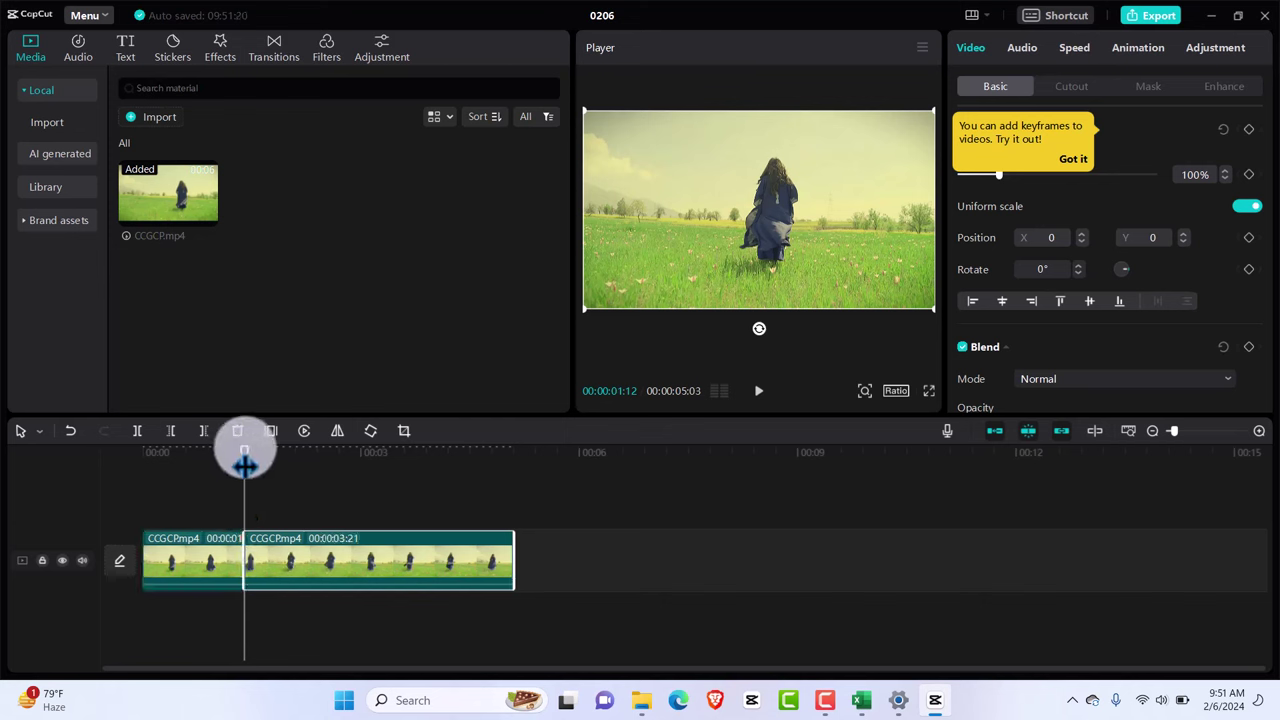
- Cut the clip again at 00:00:02:08 and 00:00:03:10, leaving four pieces
{"action": "left_click_drag", "start_coordinate": [244, 462], "coordinate": [312, 497]}
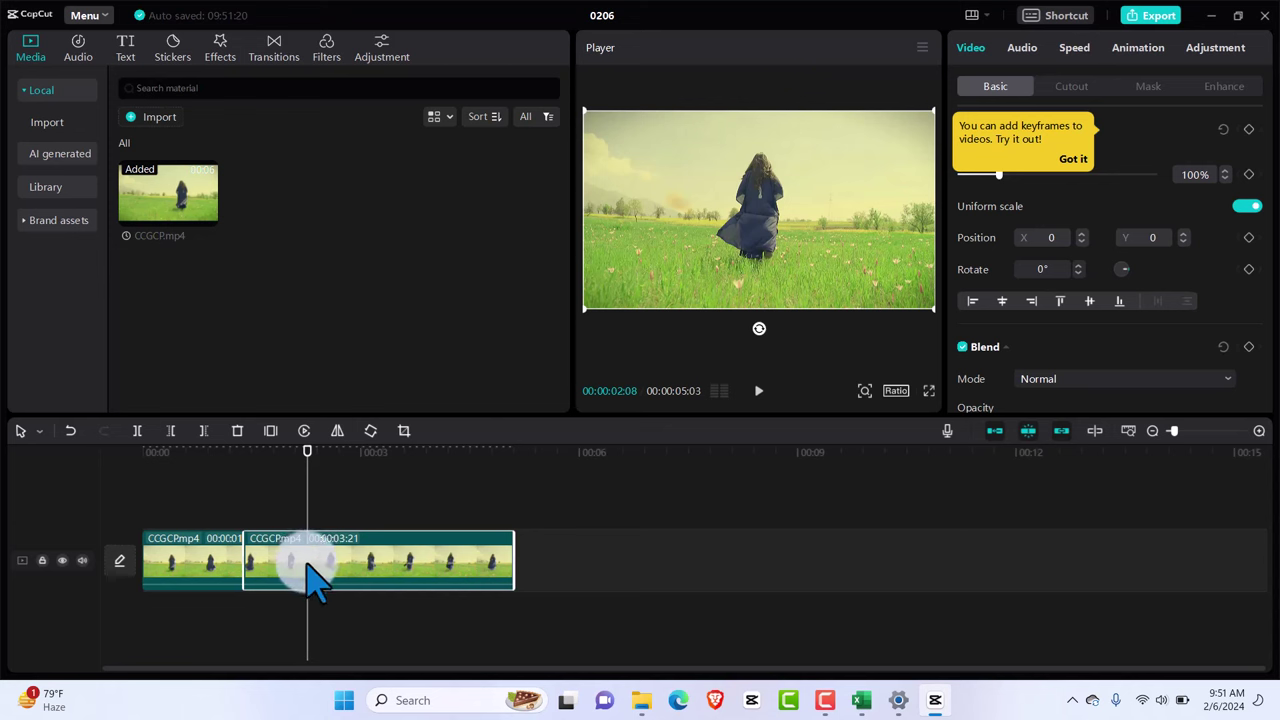
{"action": "key", "text": "ctrl+b"}
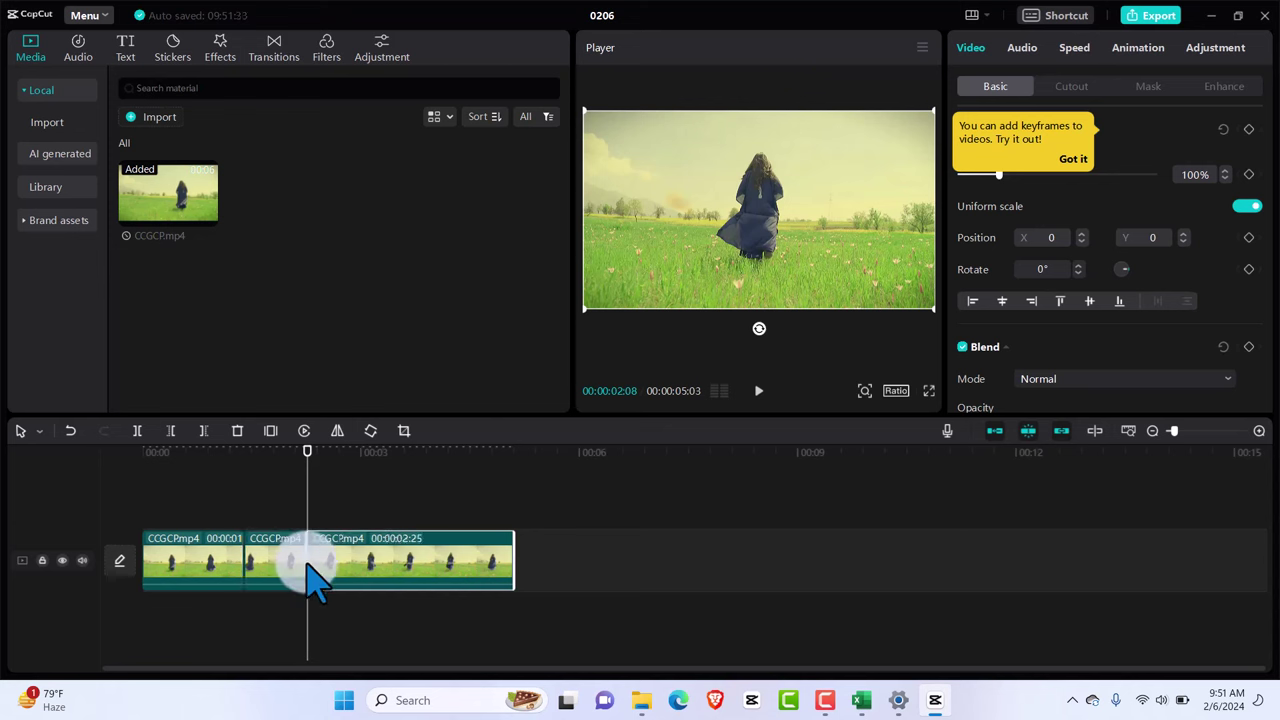
{"action": "left_click", "coordinate": [312, 578]}
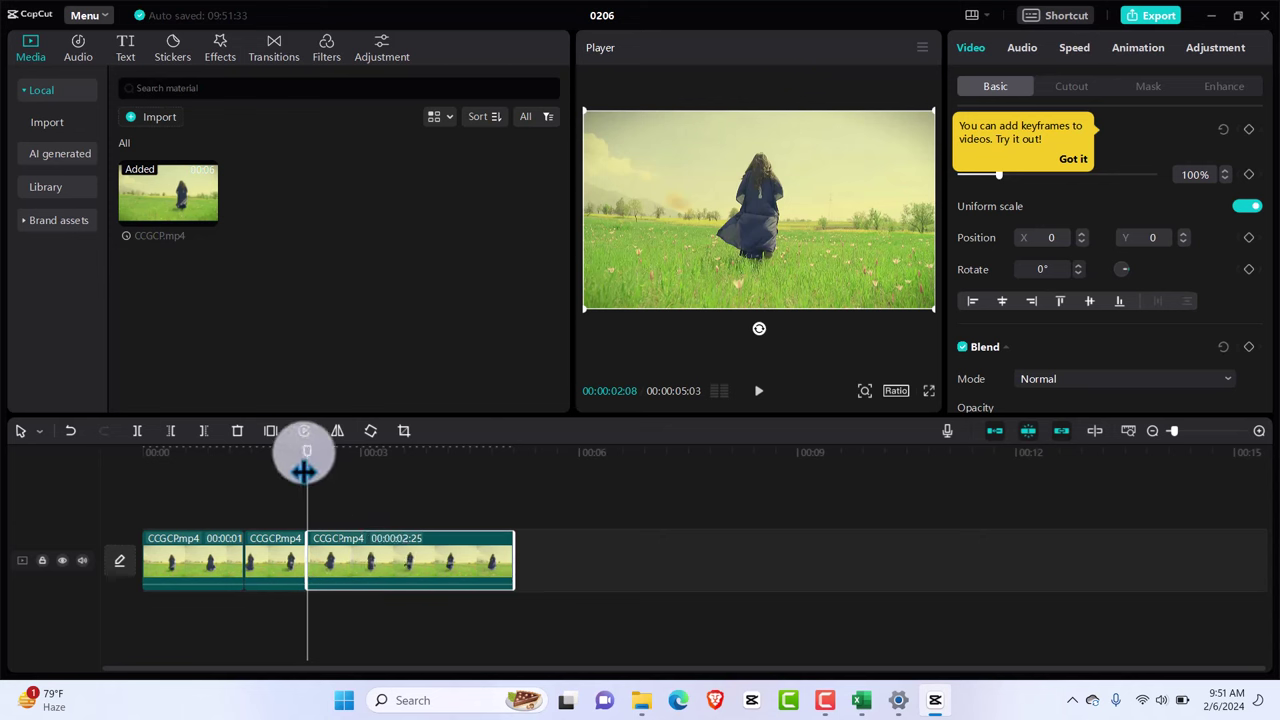
{"action": "left_click_drag", "start_coordinate": [307, 455], "coordinate": [385, 449]}
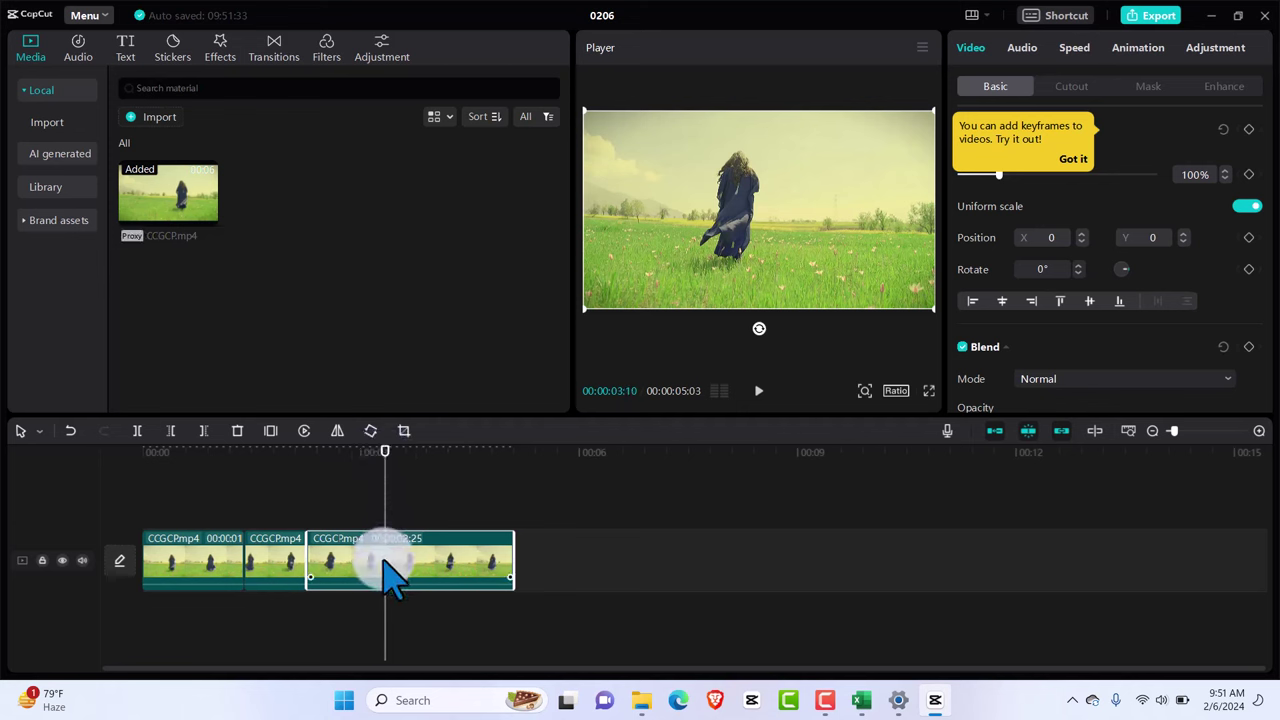
{"action": "key", "text": "ctrl+b"}
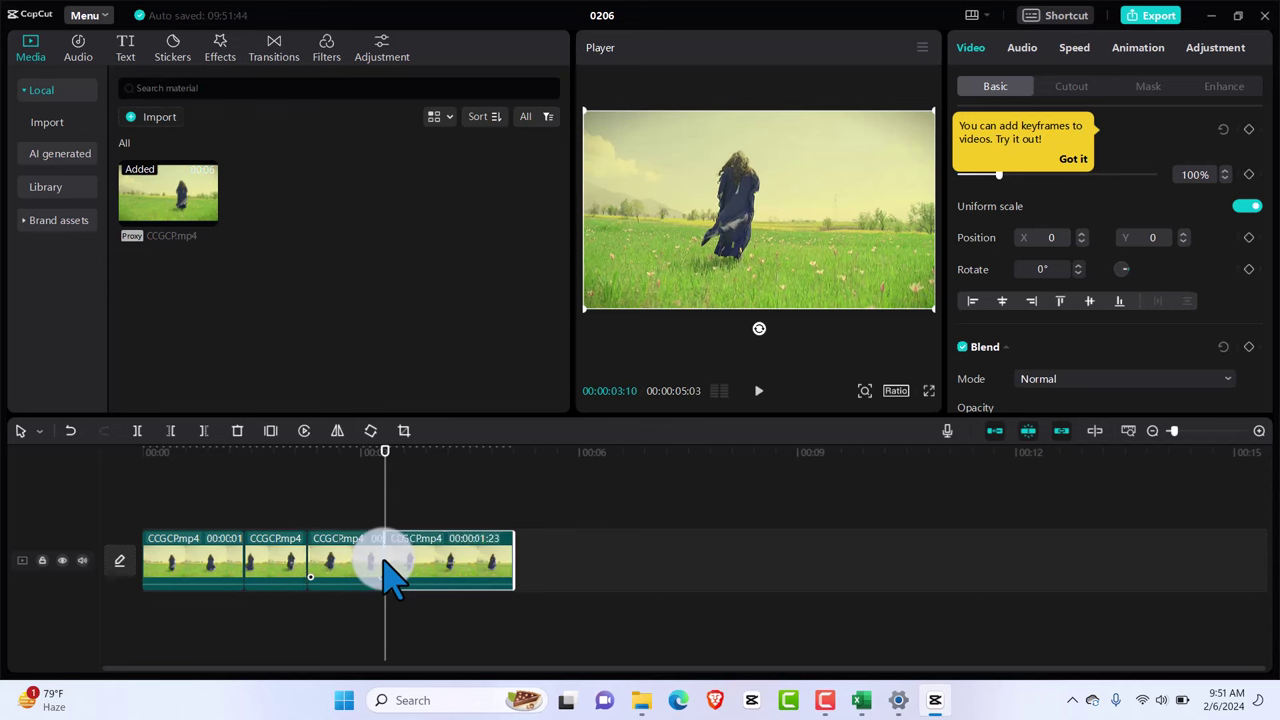
- Scale the second piece to 160% and preview the zoom by playing the edit
{"action": "left_click", "coordinate": [285, 572]}
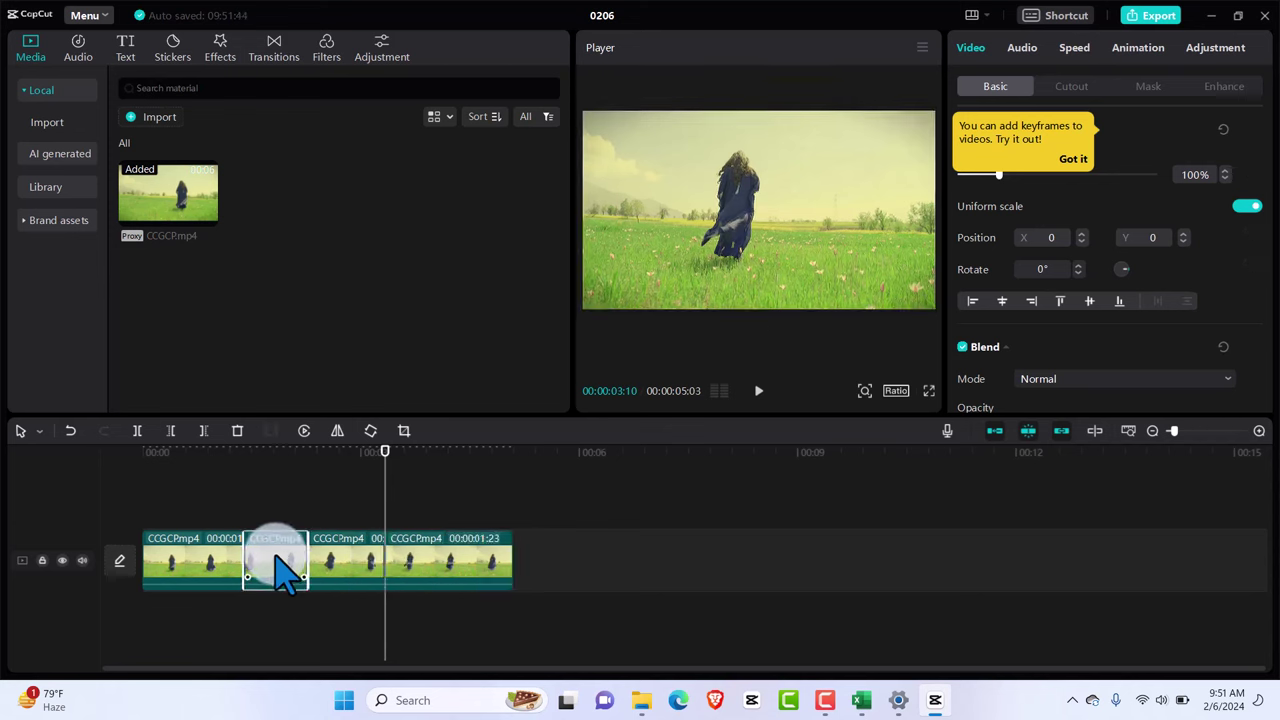
{"action": "left_click", "coordinate": [1071, 160]}
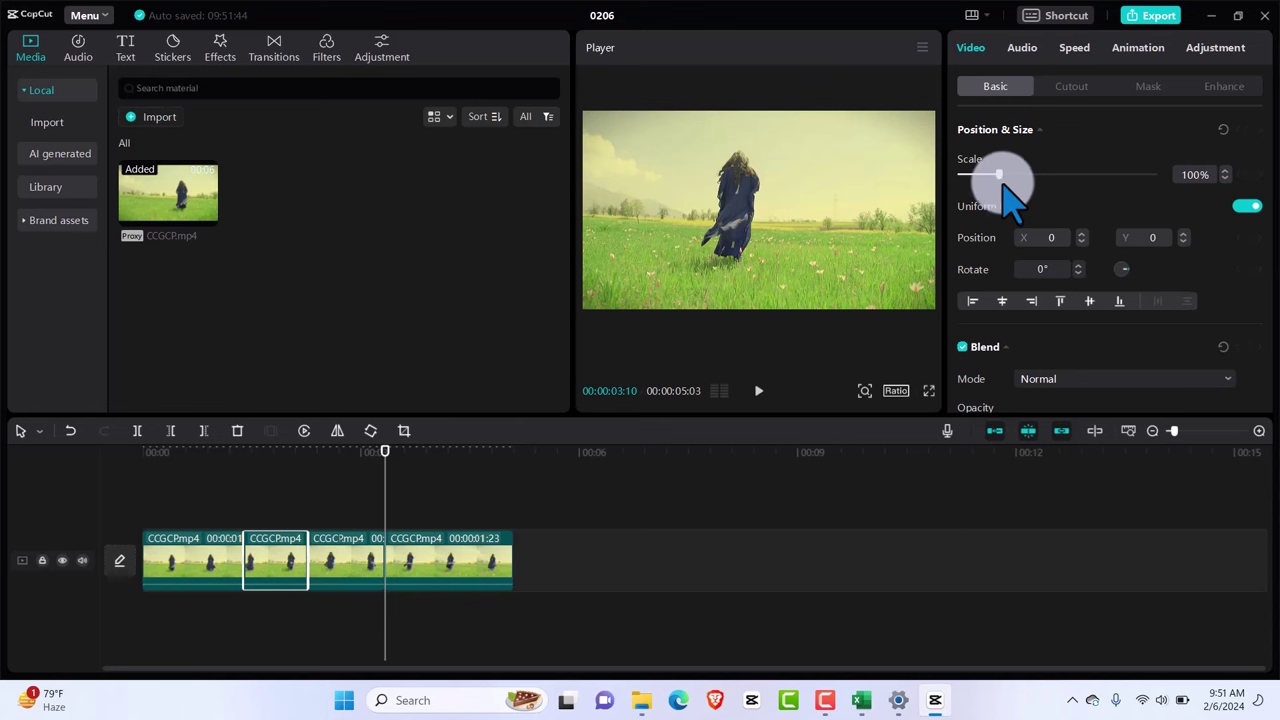
{"action": "left_click_drag", "start_coordinate": [1000, 174], "coordinate": [1048, 174]}
{"action": "left_click_drag", "start_coordinate": [277, 452], "coordinate": [280, 470]}
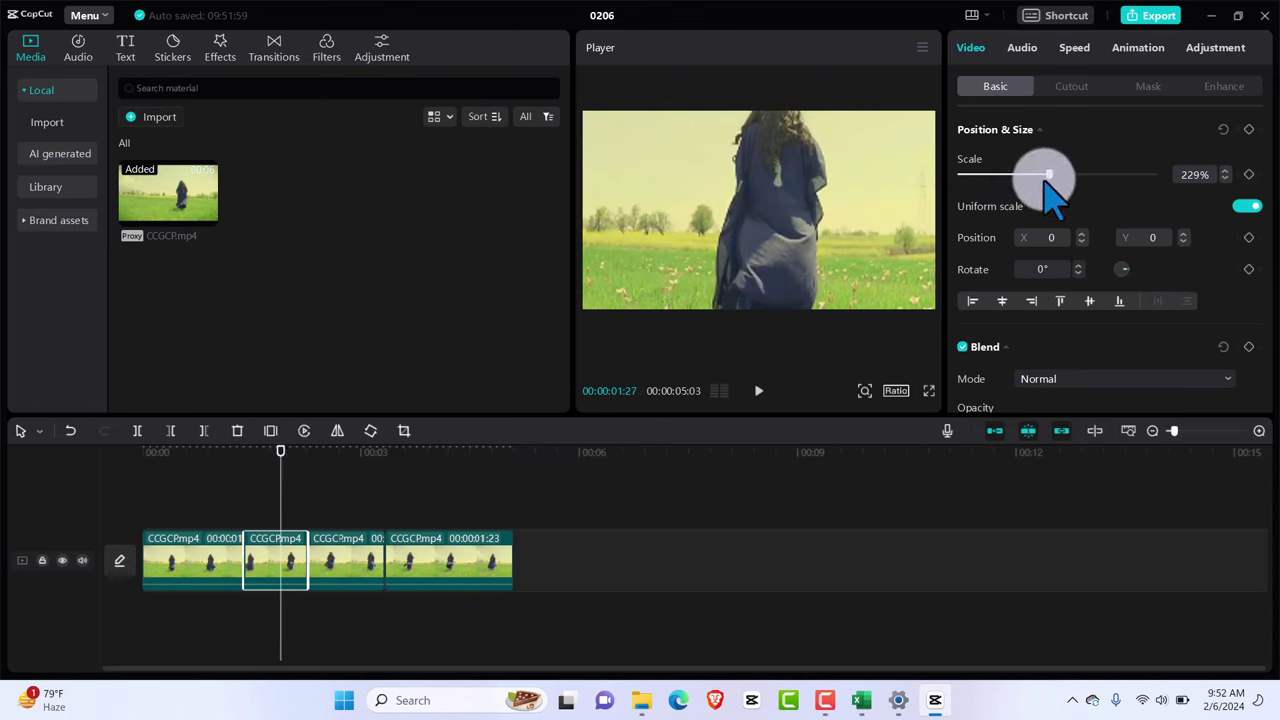
{"action": "left_click_drag", "start_coordinate": [1048, 174], "coordinate": [1022, 175]}
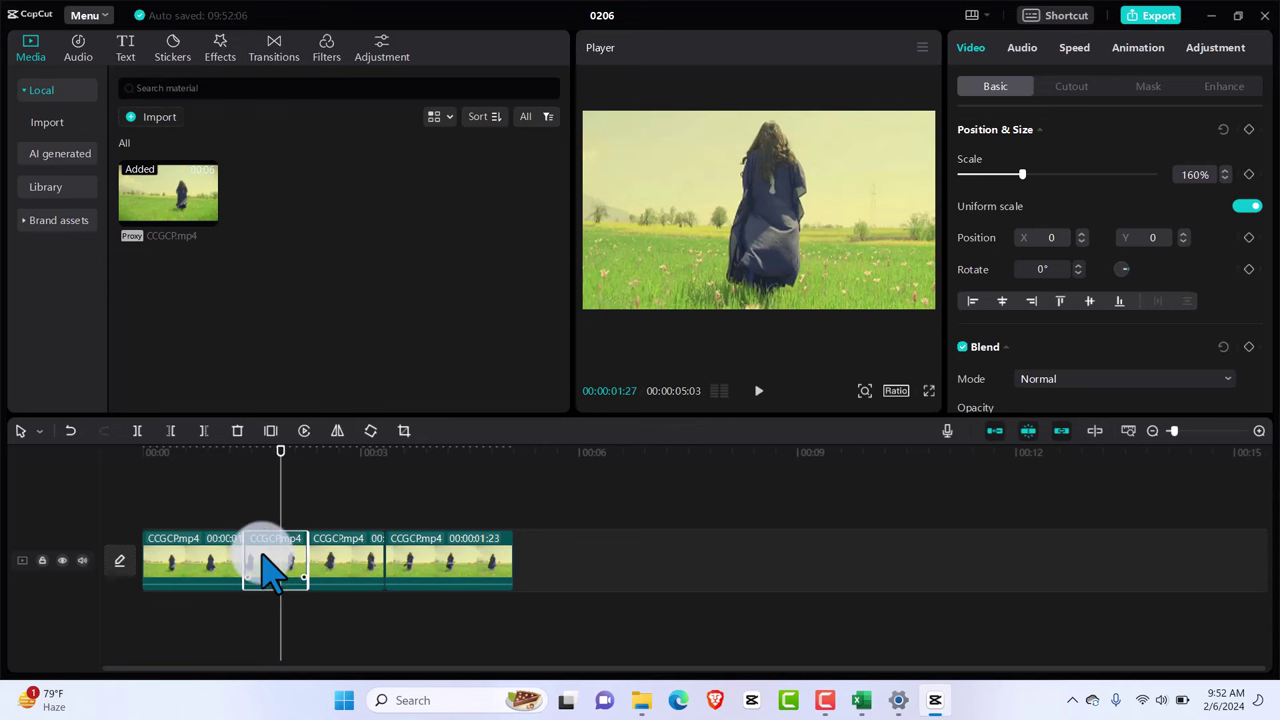
{"action": "left_click_drag", "start_coordinate": [271, 572], "coordinate": [349, 557]}
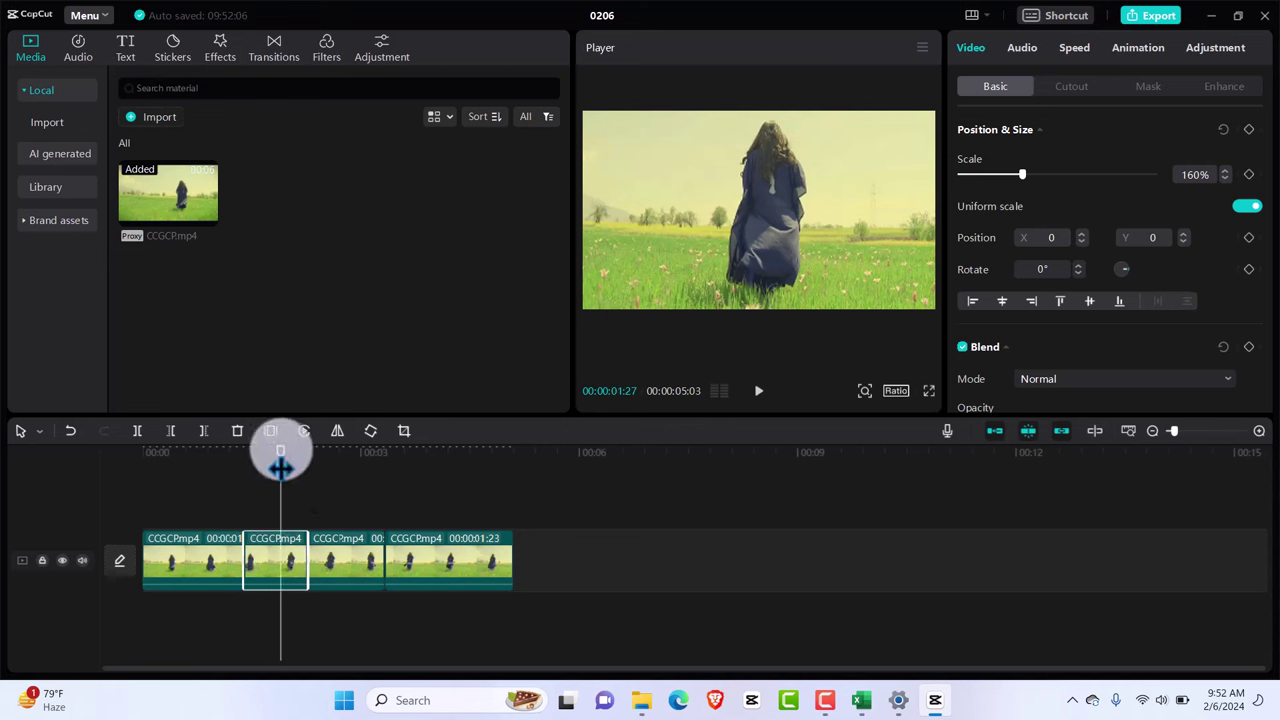
{"action": "left_click_drag", "start_coordinate": [280, 466], "coordinate": [211, 466]}
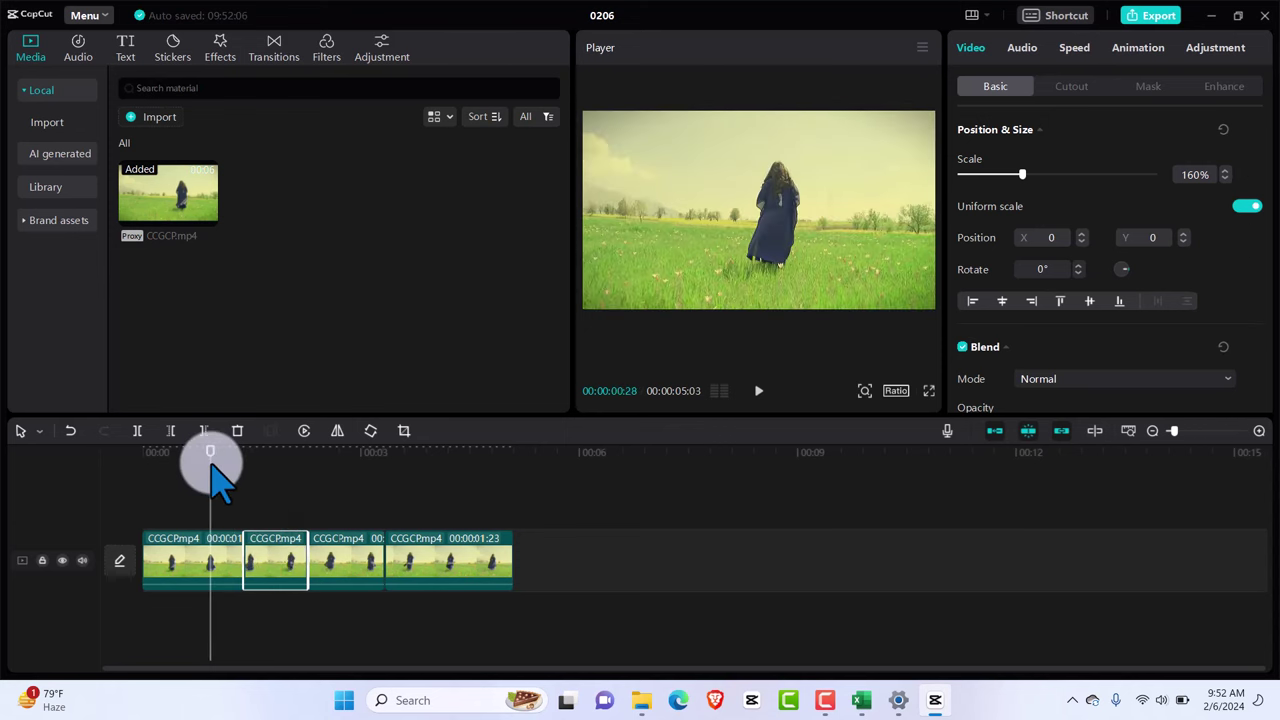
{"action": "key", "text": "space"}
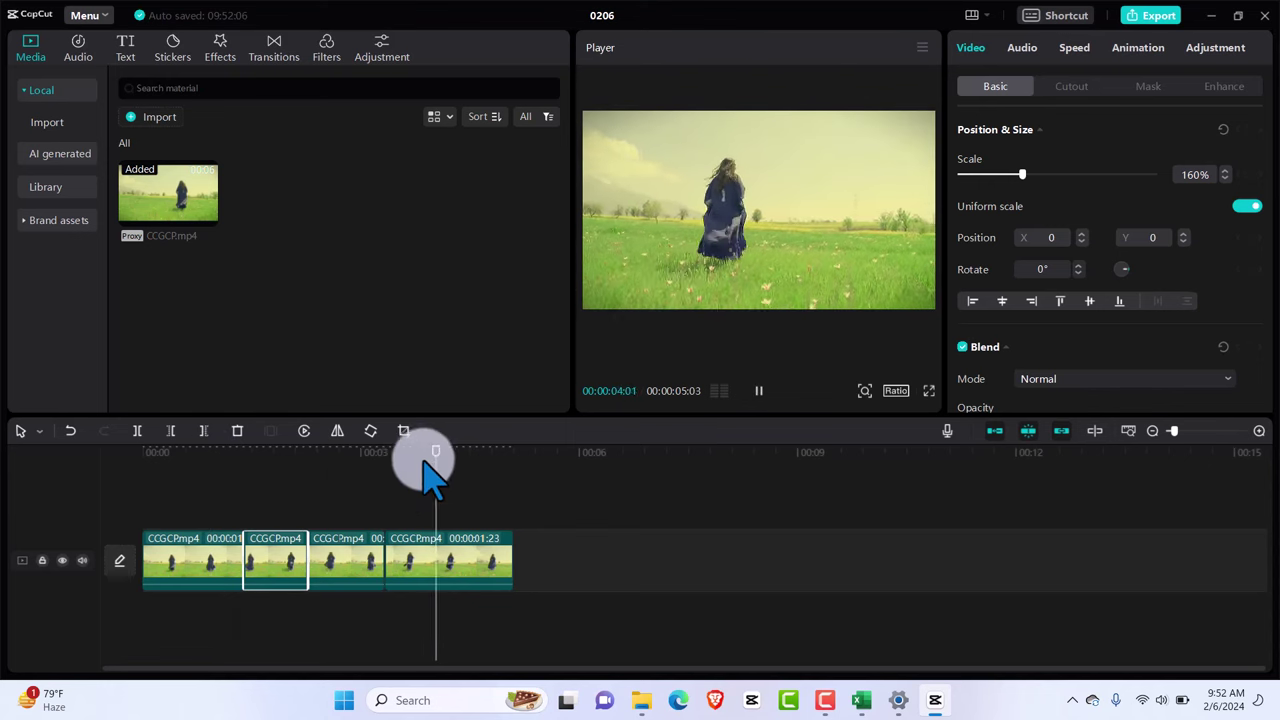
{"action": "key", "text": "space"}
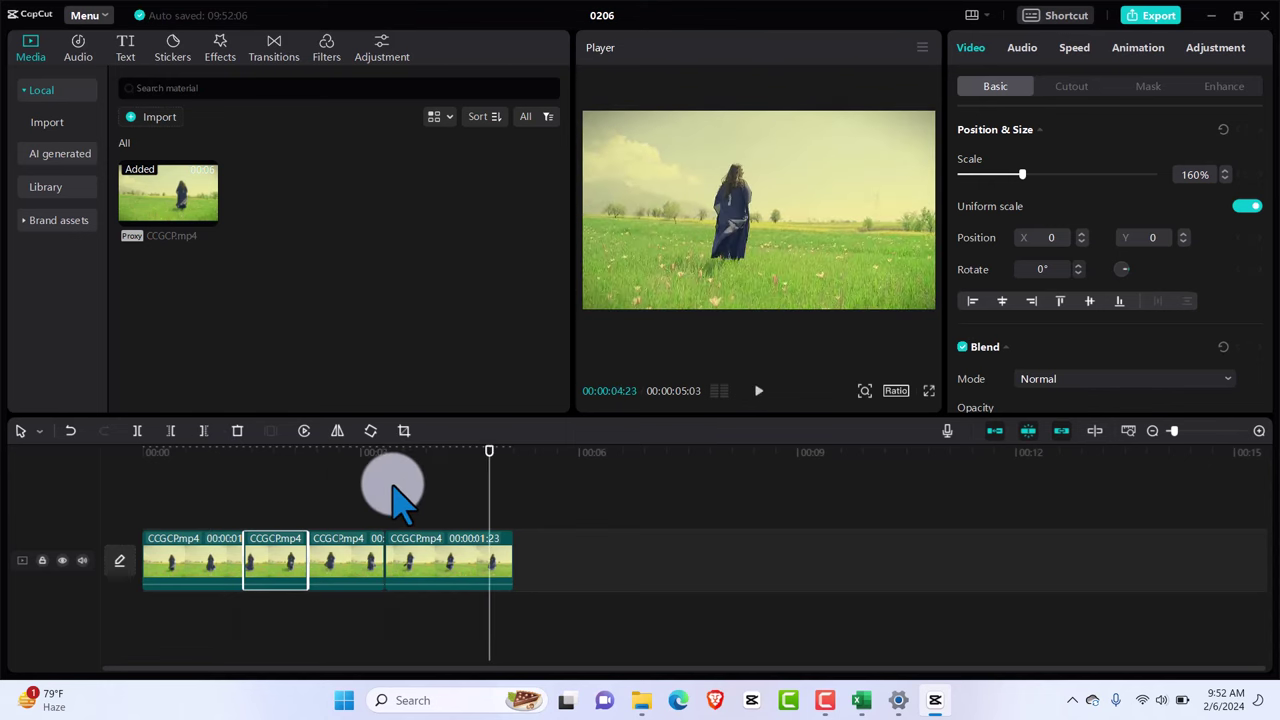
- Enlarge the fourth piece to 155% and play the edit from near the start
{"action": "left_click", "coordinate": [440, 583]}
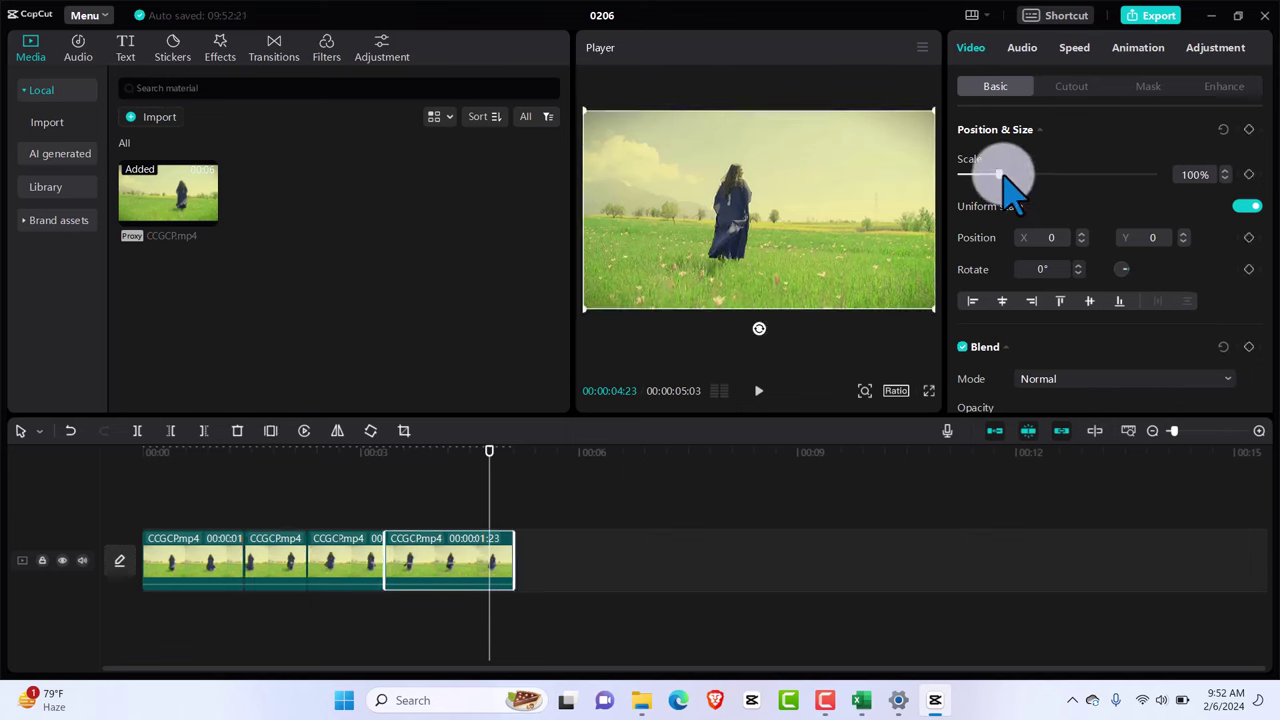
{"action": "left_click_drag", "start_coordinate": [999, 172], "coordinate": [1021, 173]}
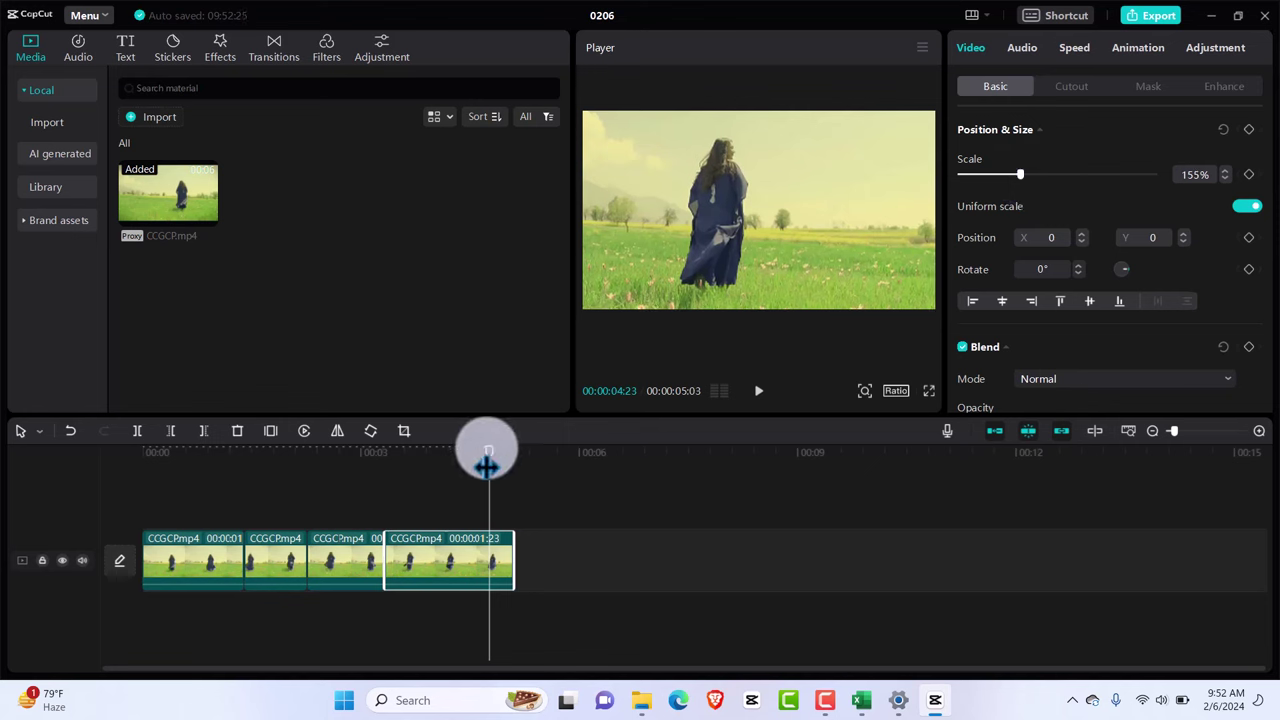
{"action": "left_click_drag", "start_coordinate": [489, 458], "coordinate": [186, 463]}
{"action": "key", "text": "space"}
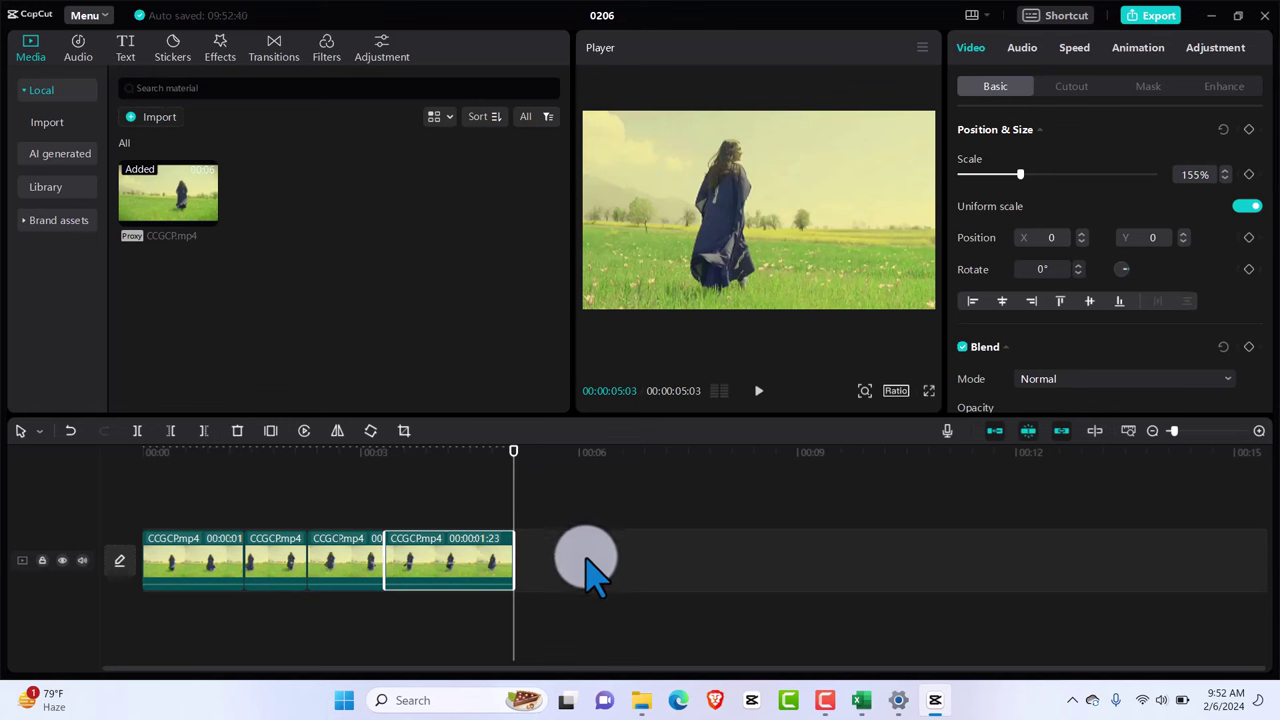
- Delete all four pieces and re-add CCGCP.mp4 as one uncut 5:03 clip
{"action": "left_click_drag", "start_coordinate": [586, 563], "coordinate": [72, 576]}
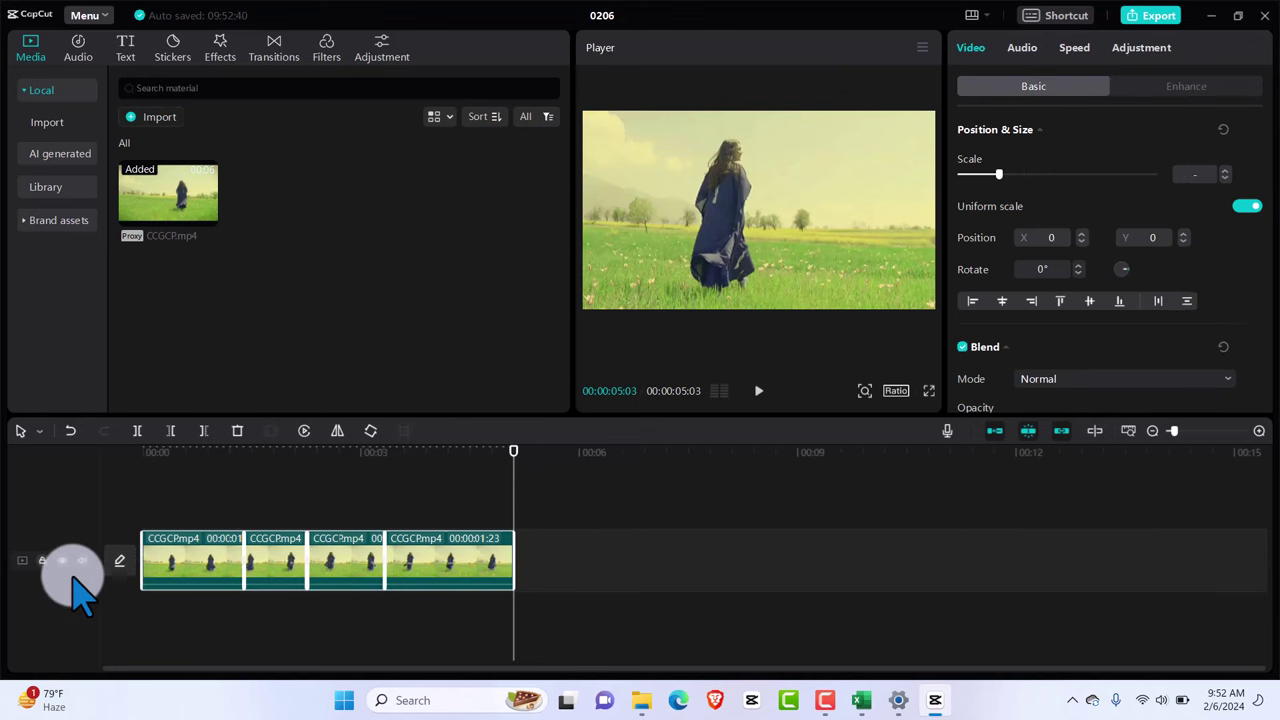
{"action": "key", "text": "Delete"}
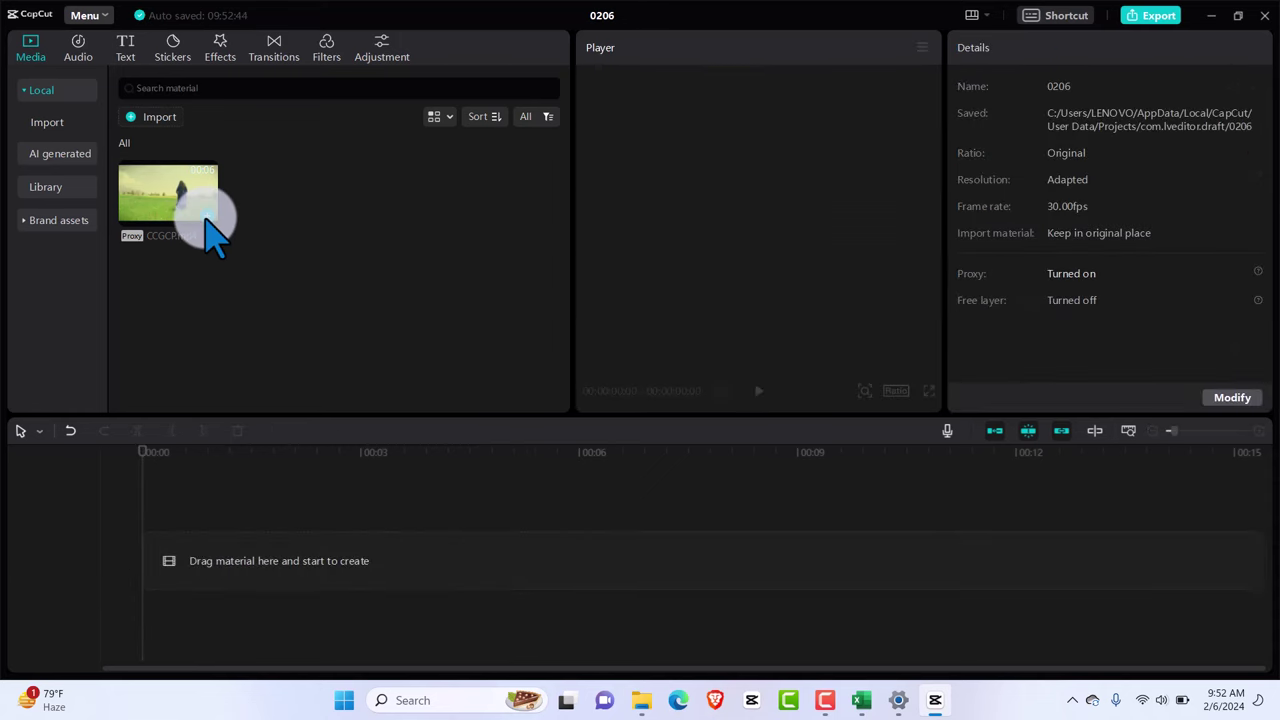
{"action": "left_click", "coordinate": [208, 222]}
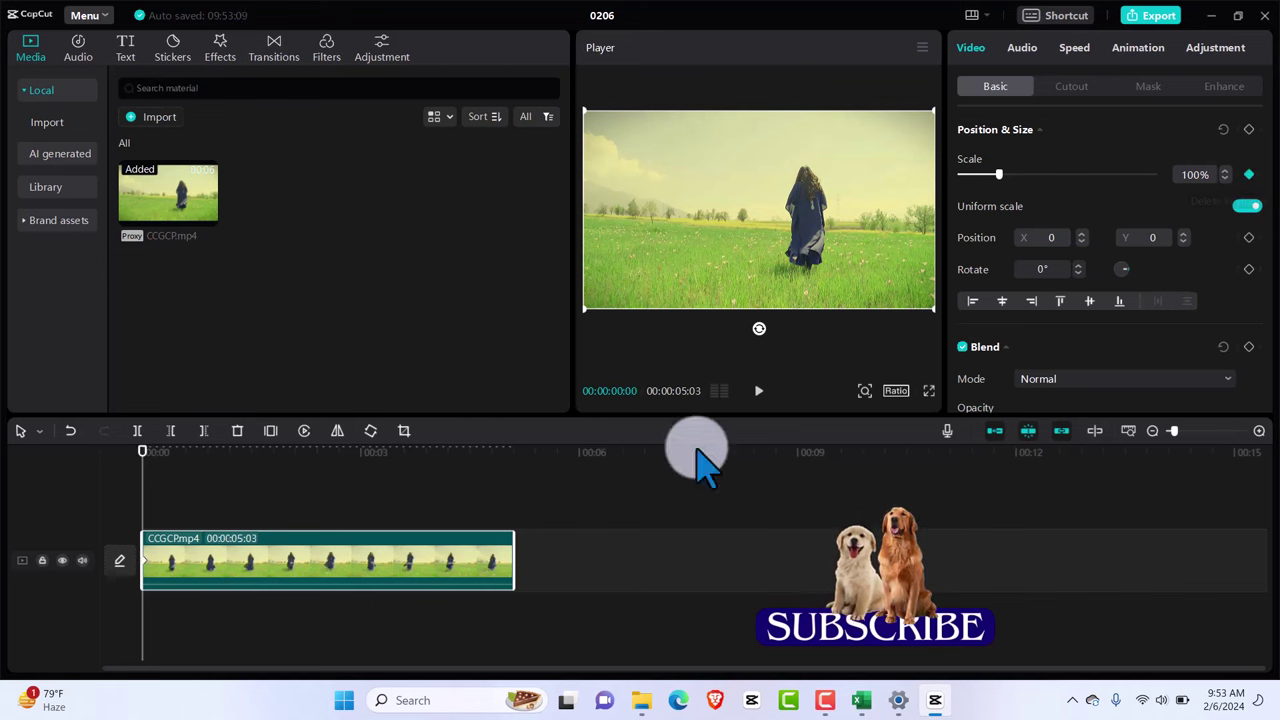
- Add scale keyframes: 164% at 00:00:01:10, then 372% at 00:00:02:13
{"action": "left_click", "coordinate": [152, 570]}
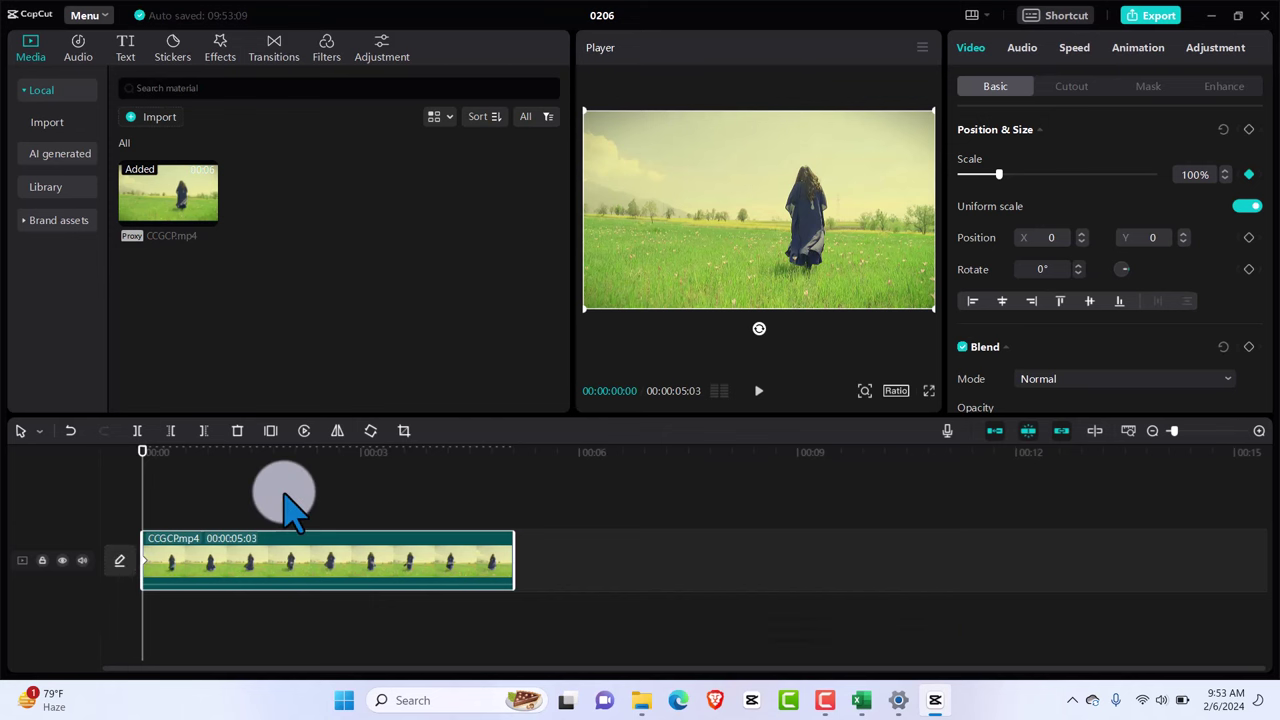
{"action": "key", "text": "space"}
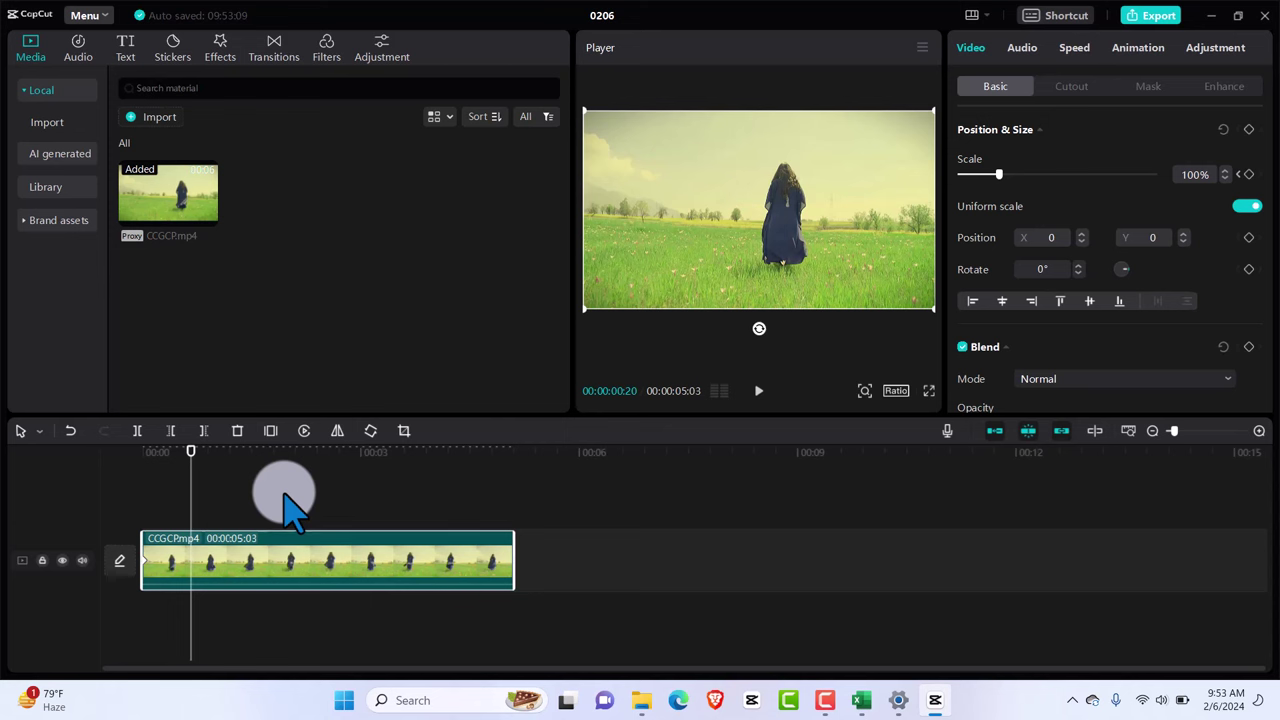
{"action": "key", "text": "Left"}
{"action": "key", "text": "Right"}
{"action": "key", "text": "Left"}
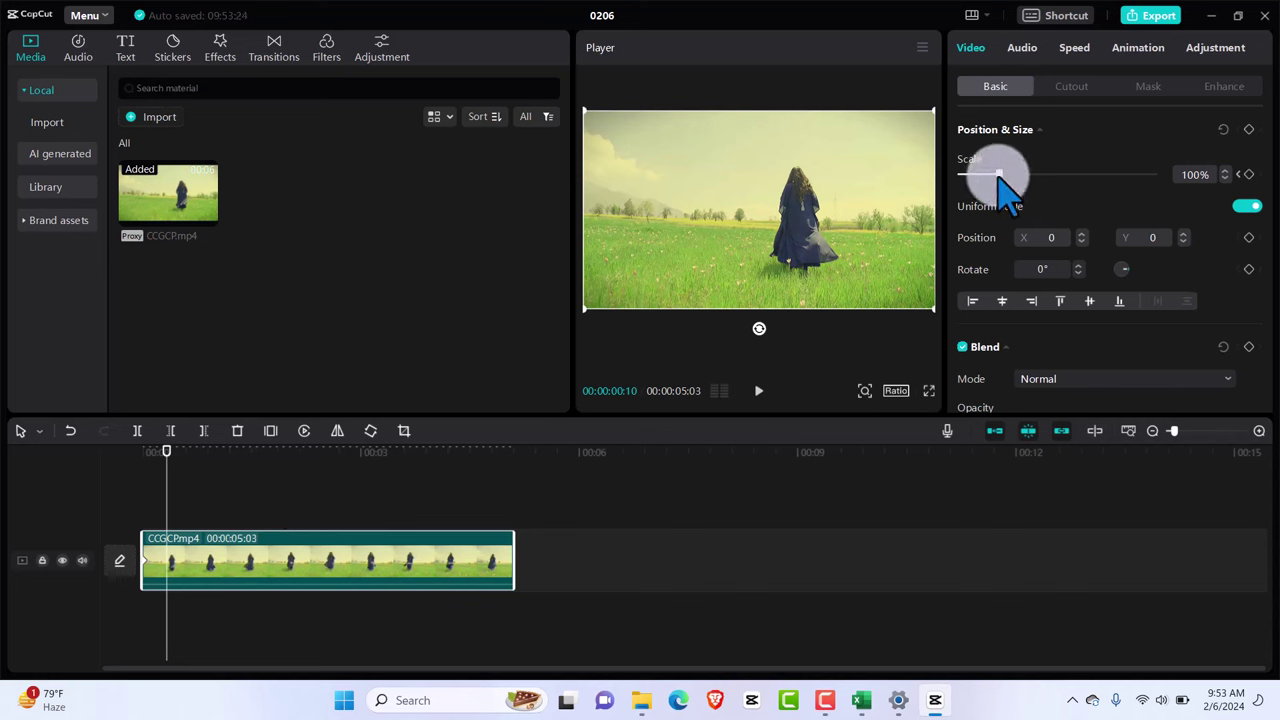
{"action": "left_click_drag", "start_coordinate": [1003, 183], "coordinate": [1020, 193]}
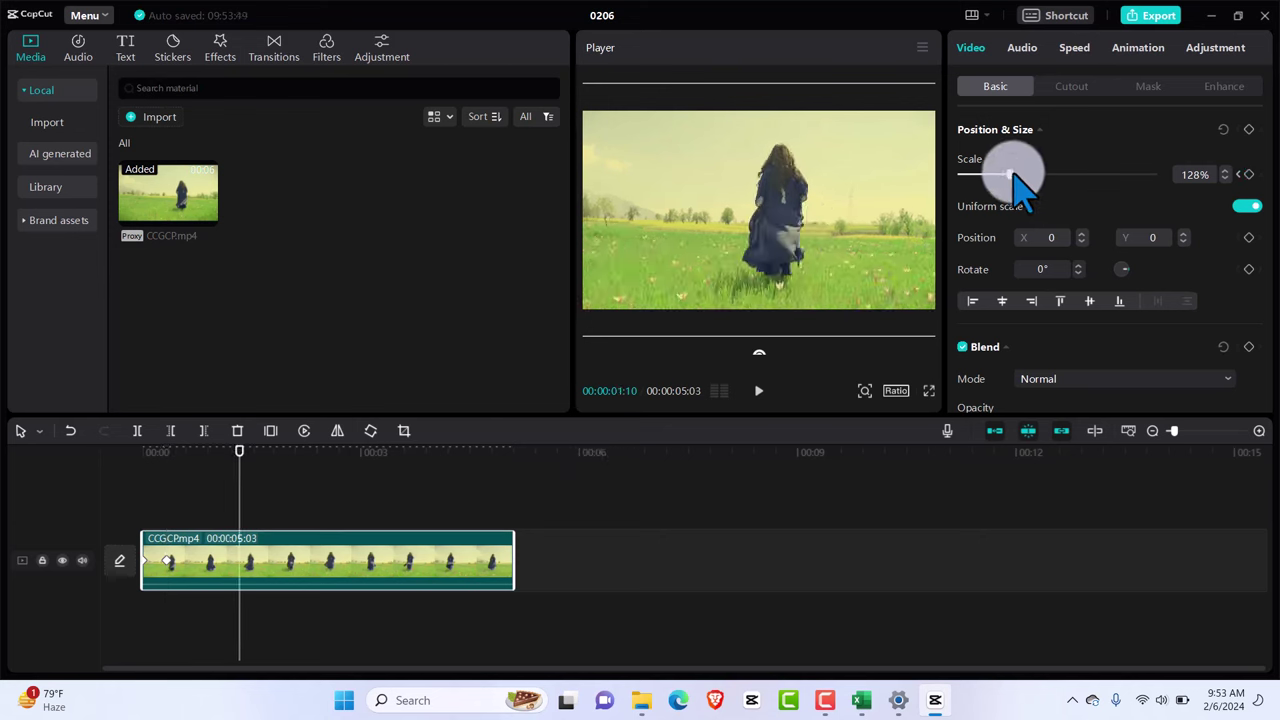
{"action": "left_click_drag", "start_coordinate": [1012, 175], "coordinate": [1027, 176]}
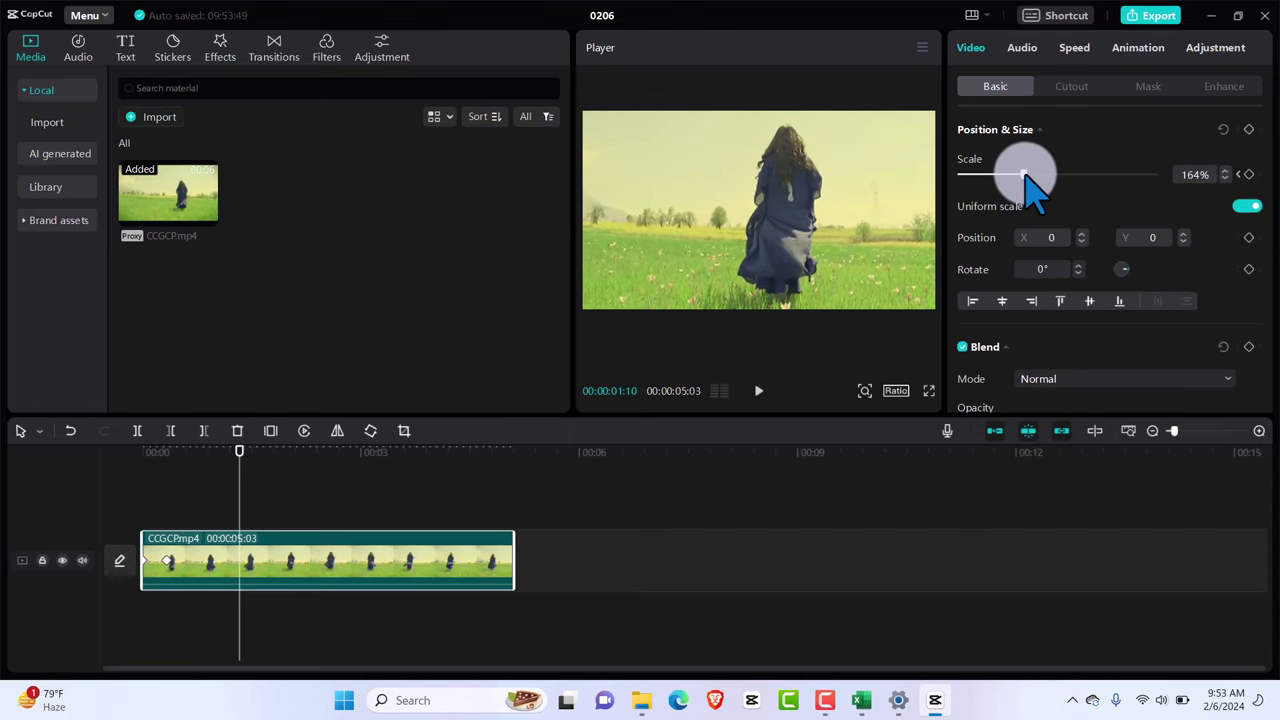
{"action": "left_click", "coordinate": [1248, 174]}
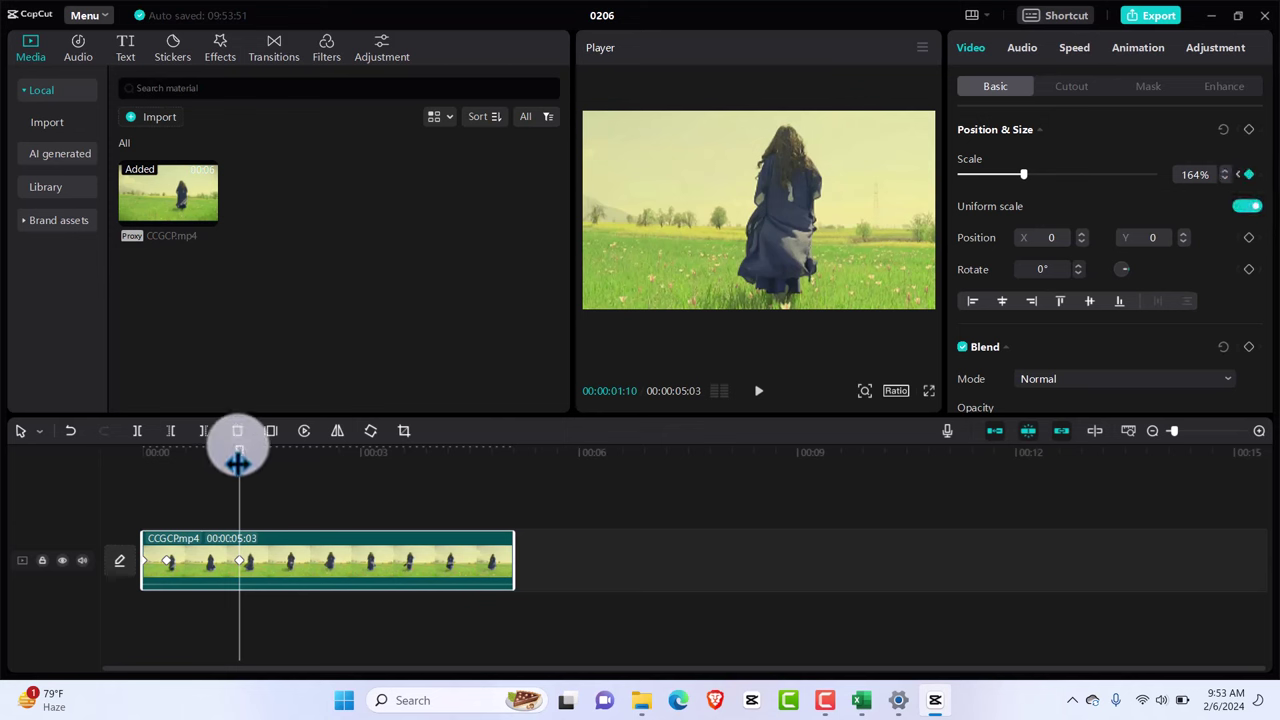
{"action": "left_click_drag", "start_coordinate": [241, 452], "coordinate": [320, 455]}
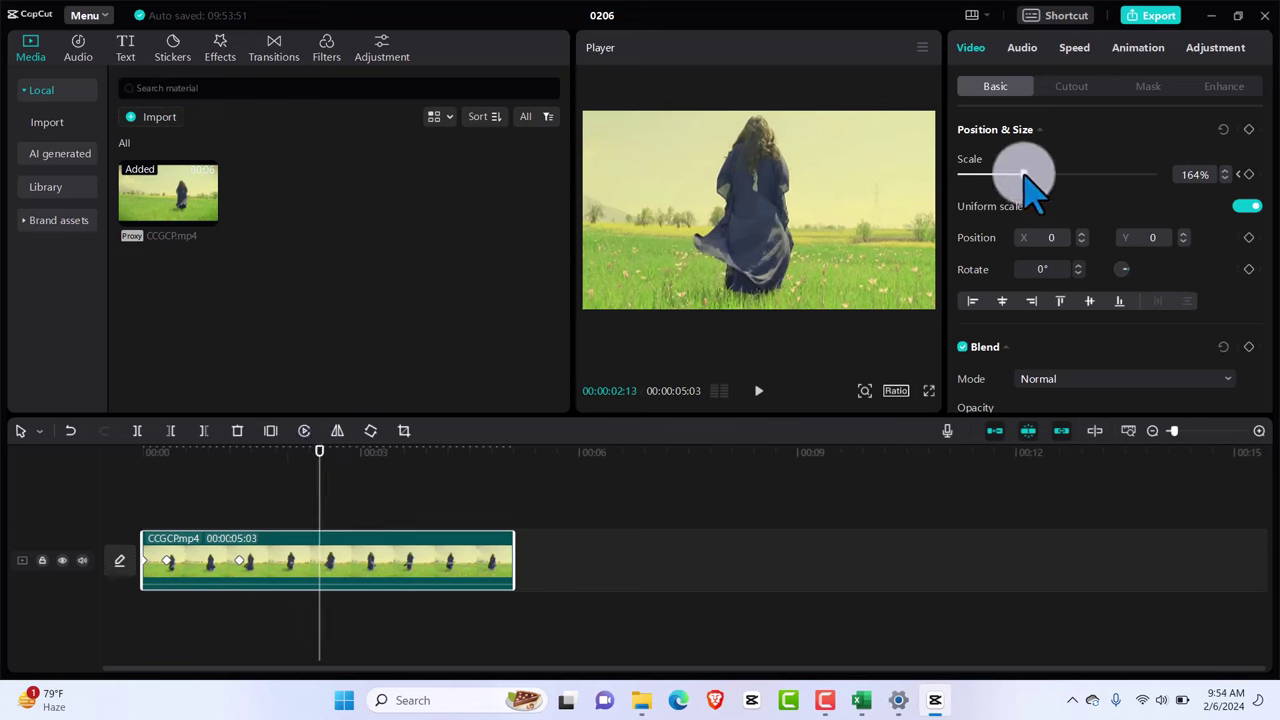
{"action": "left_click_drag", "start_coordinate": [1025, 174], "coordinate": [1105, 176]}
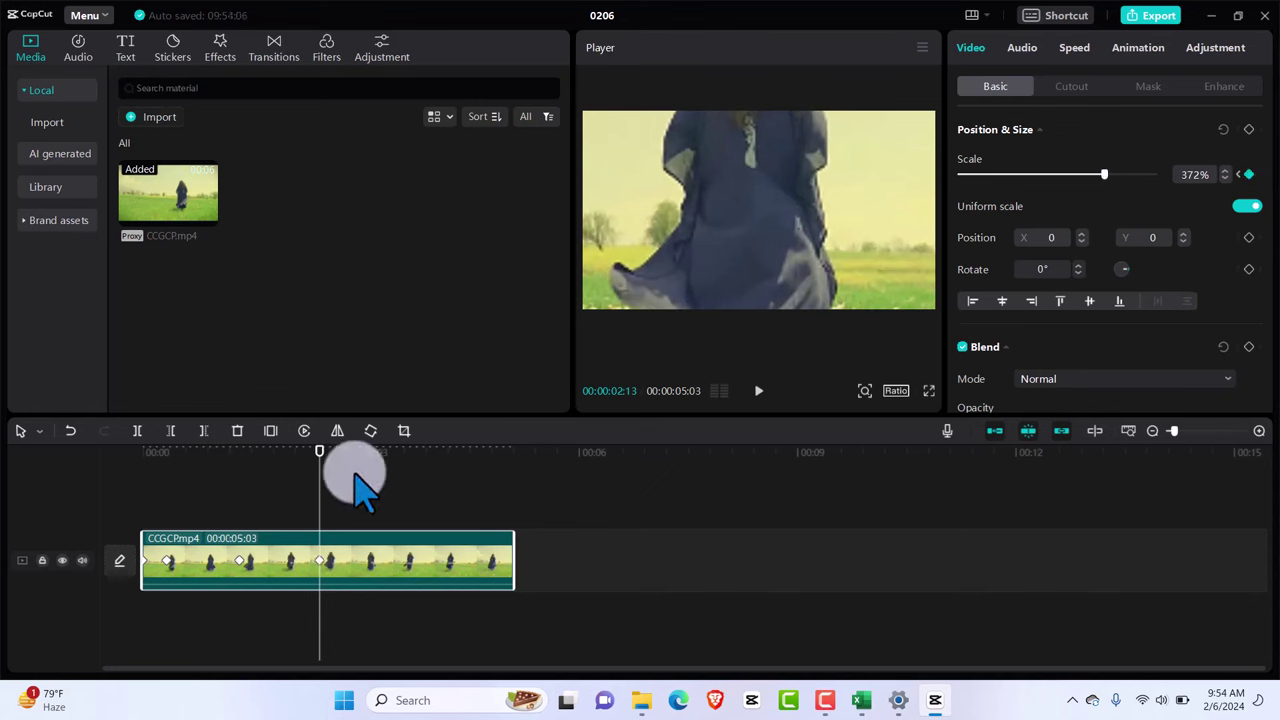
- Pan the video to frame the woman at 00:00:04:02, then zoom to 106% and recentre at 00:00:04:20
{"action": "left_click_drag", "start_coordinate": [320, 462], "coordinate": [438, 484]}
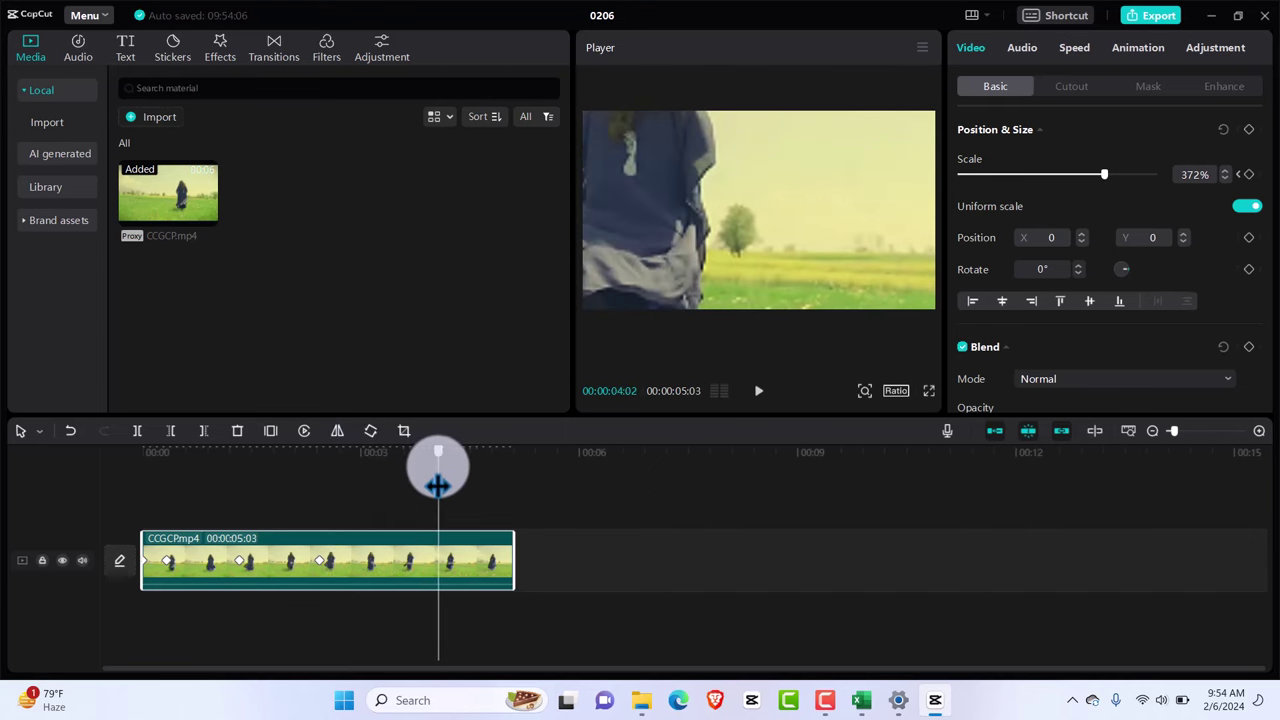
{"action": "left_click_drag", "start_coordinate": [706, 240], "coordinate": [792, 250]}
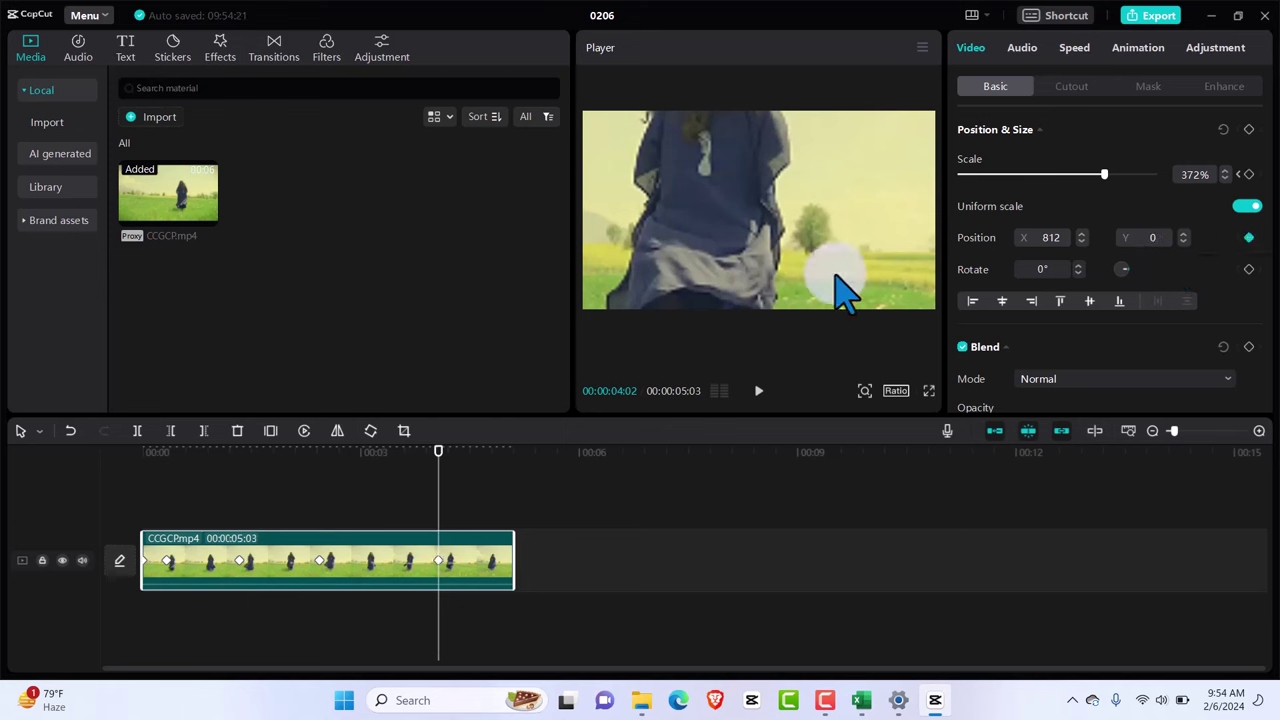
{"action": "left_click_drag", "start_coordinate": [438, 462], "coordinate": [481, 477]}
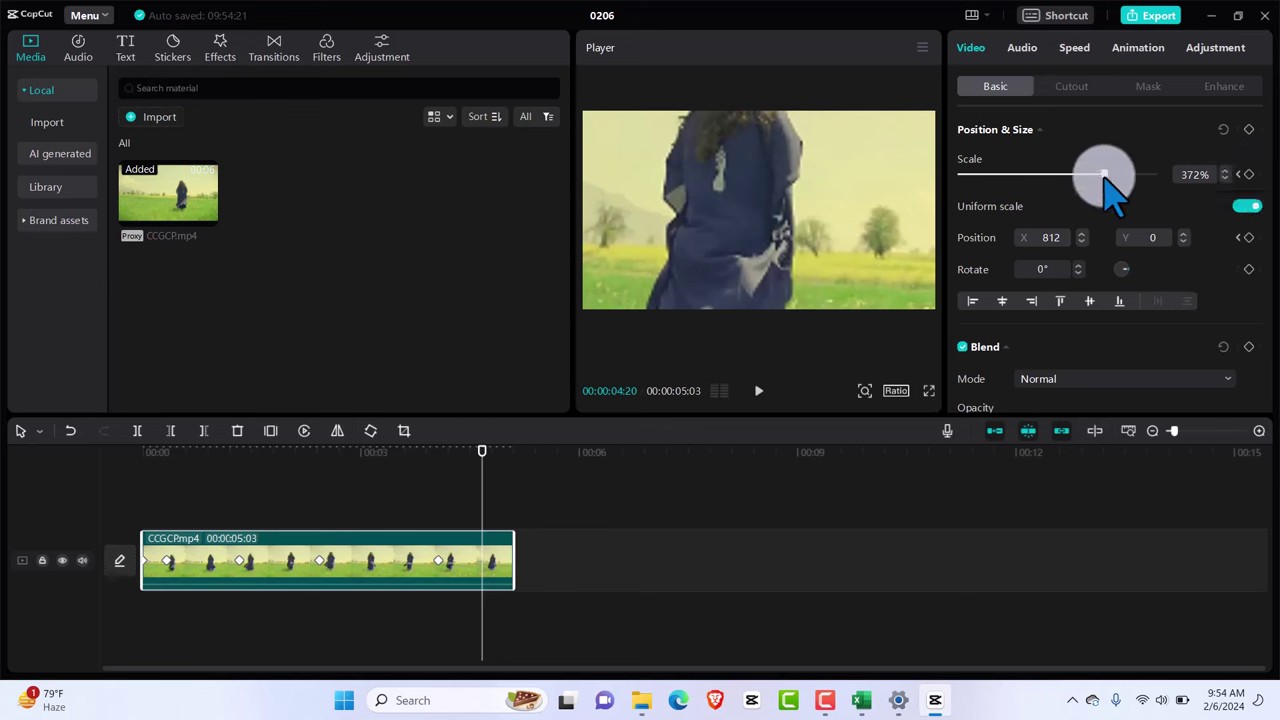
{"action": "left_click_drag", "start_coordinate": [1106, 176], "coordinate": [1006, 176]}
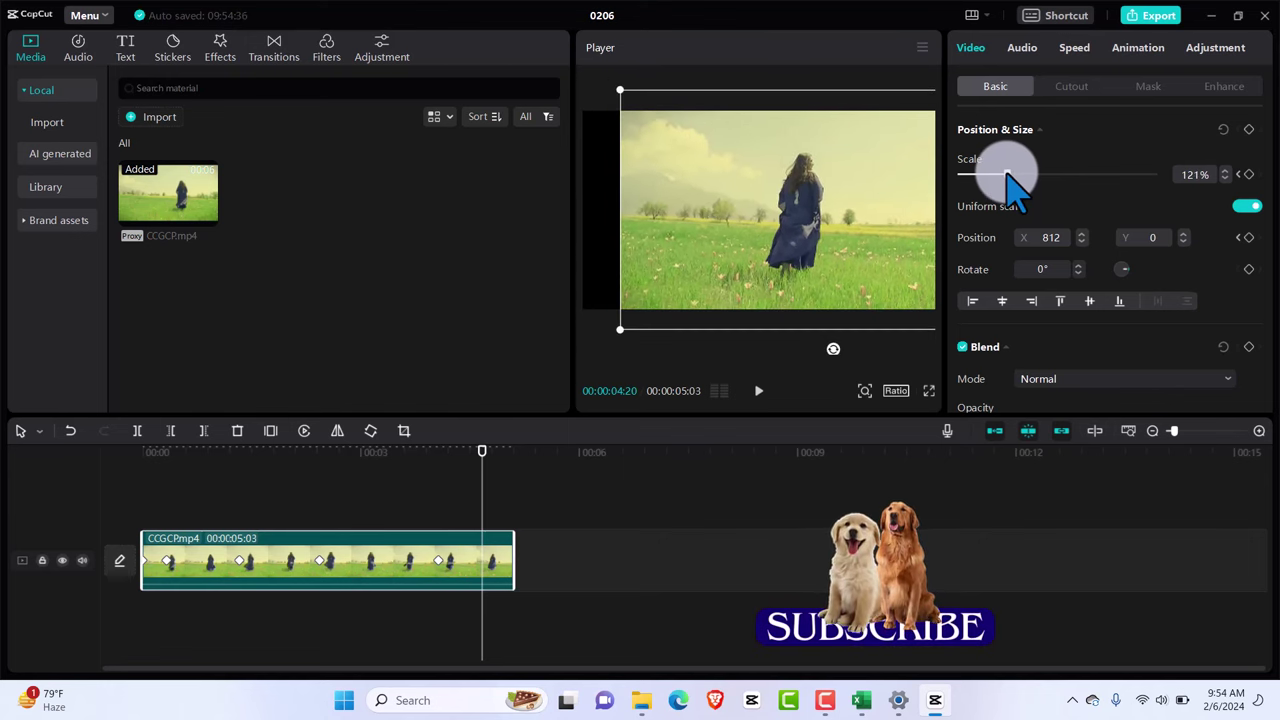
{"action": "left_click_drag", "start_coordinate": [862, 222], "coordinate": [823, 222]}
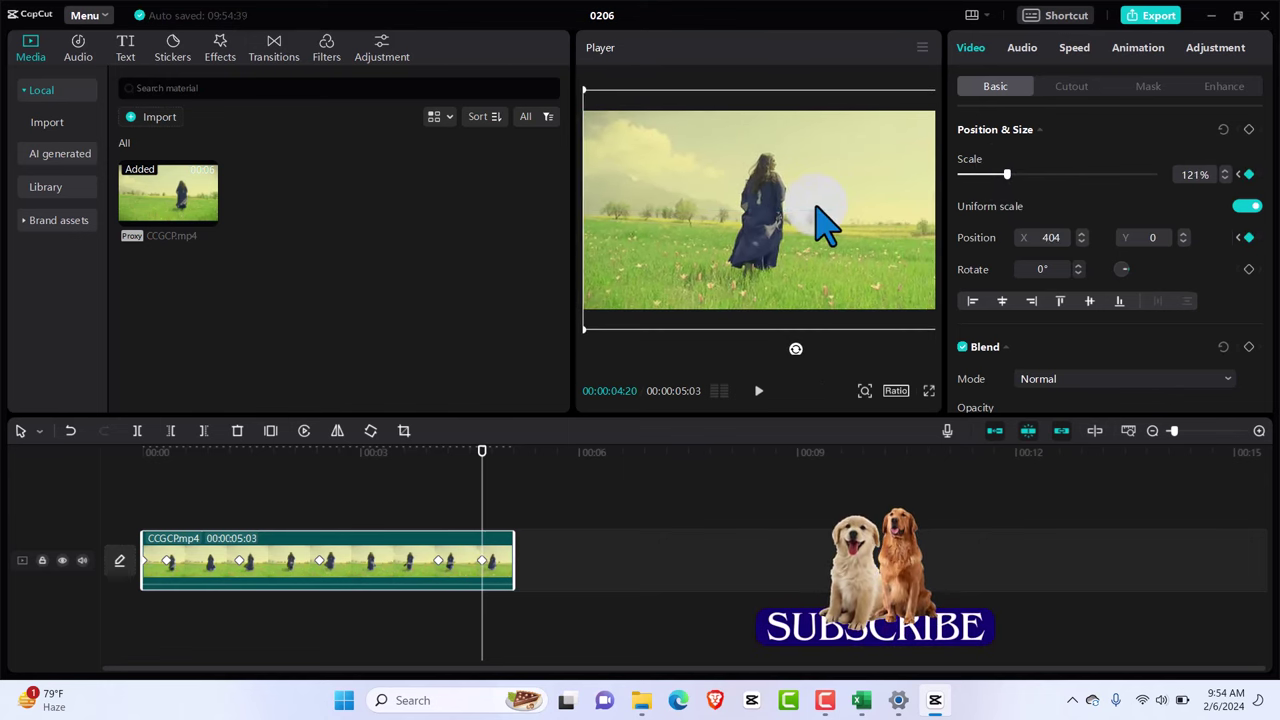
{"action": "left_click_drag", "start_coordinate": [1005, 175], "coordinate": [1000, 176]}
{"action": "mouse_move", "coordinate": [870, 206]}
{"action": "left_mouse_down"}
{"action": "mouse_move", "coordinate": [823, 209]}
{"action": "mouse_move", "coordinate": [848, 197]}
{"action": "left_mouse_up"}
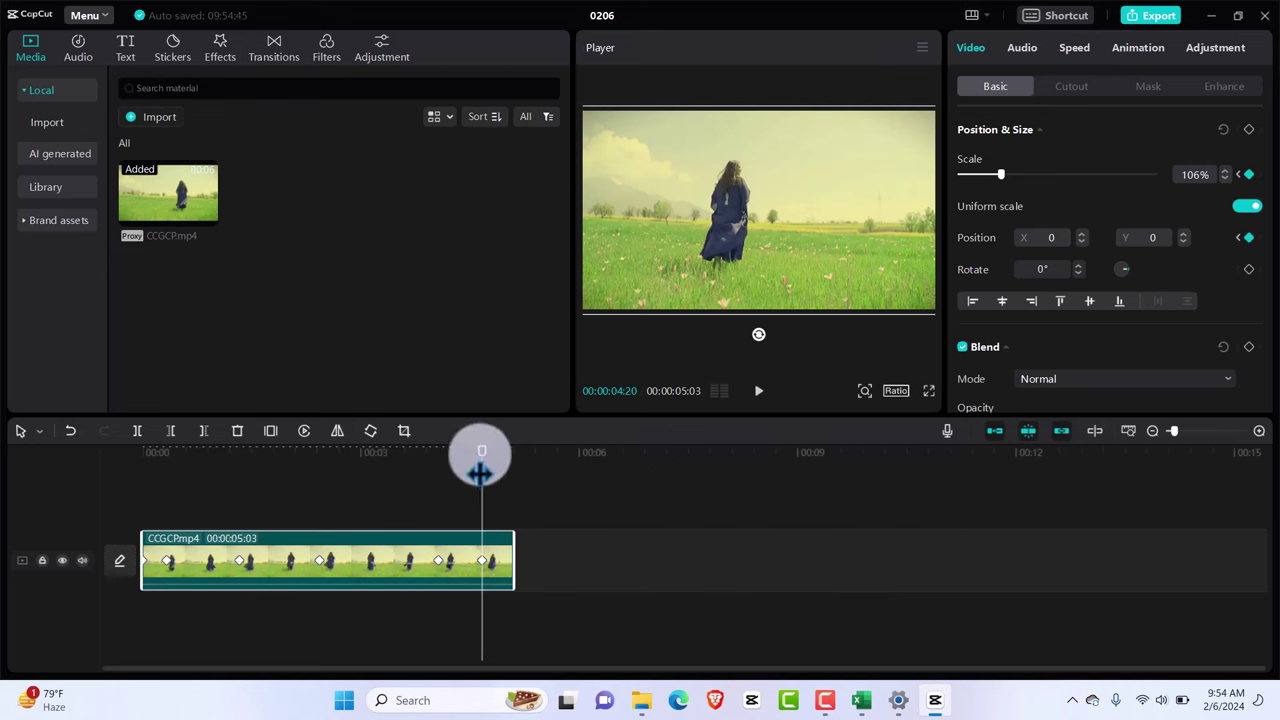
{"action": "left_click_drag", "start_coordinate": [482, 460], "coordinate": [112, 490]}
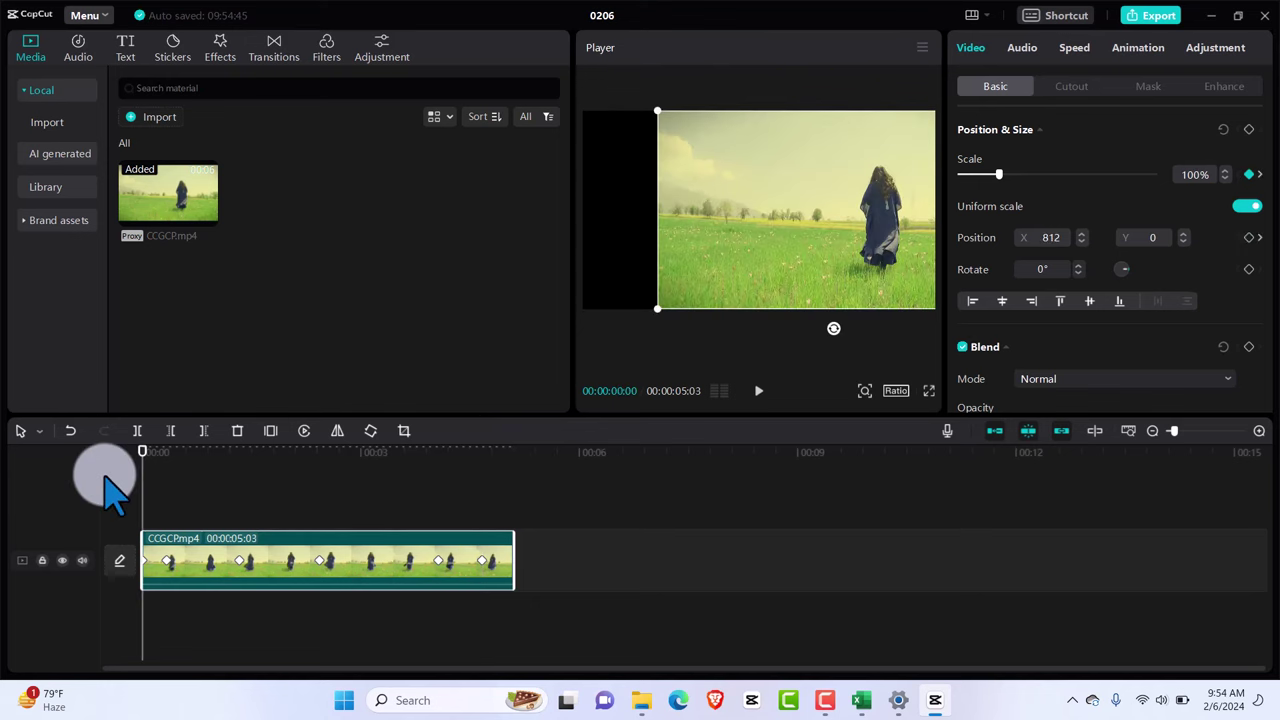
- Recentre the video to X 0 at 00:00:00:00 and play the zoom animation twice
{"action": "left_click_drag", "start_coordinate": [714, 249], "coordinate": [639, 253]}
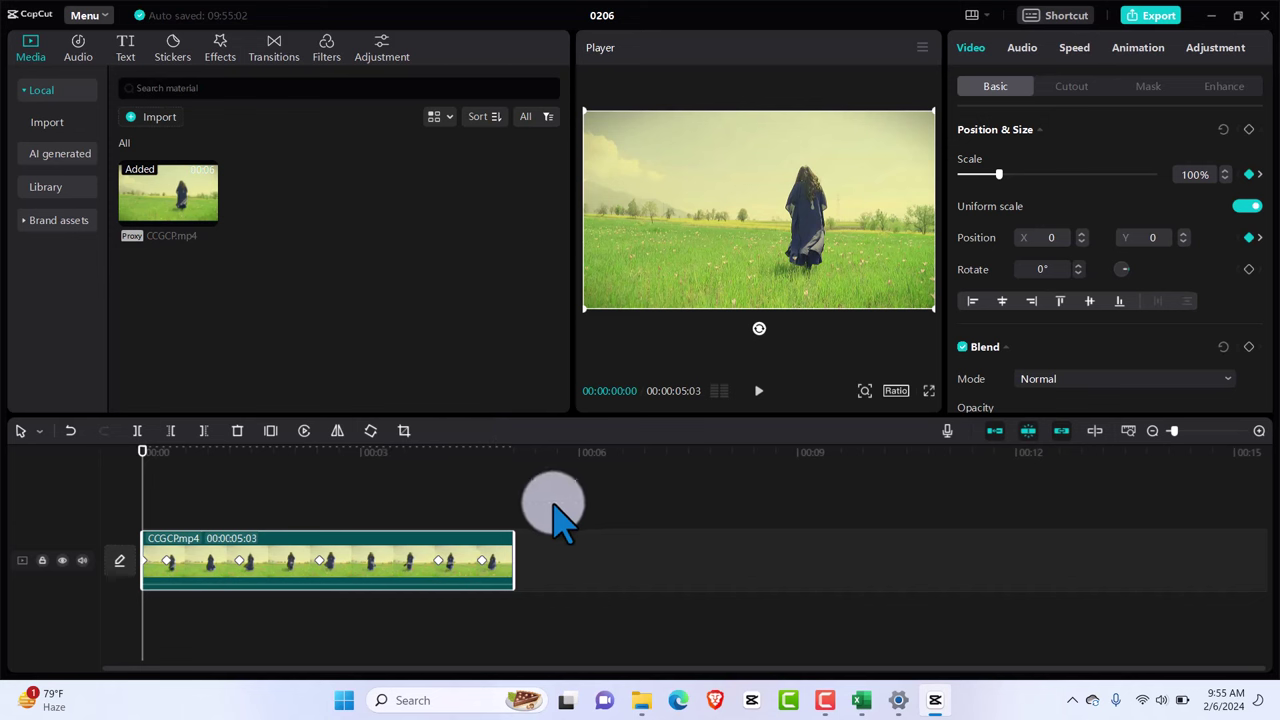
{"action": "key", "text": "space"}
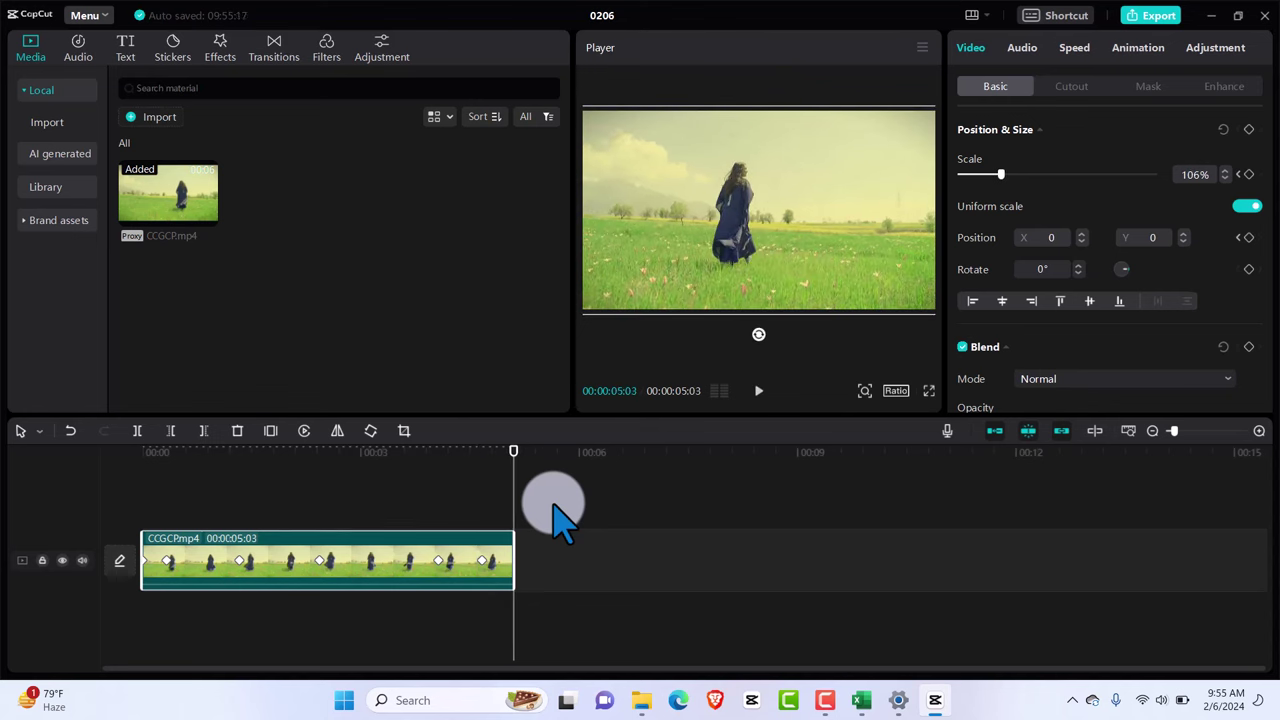
{"action": "key", "text": "space"}
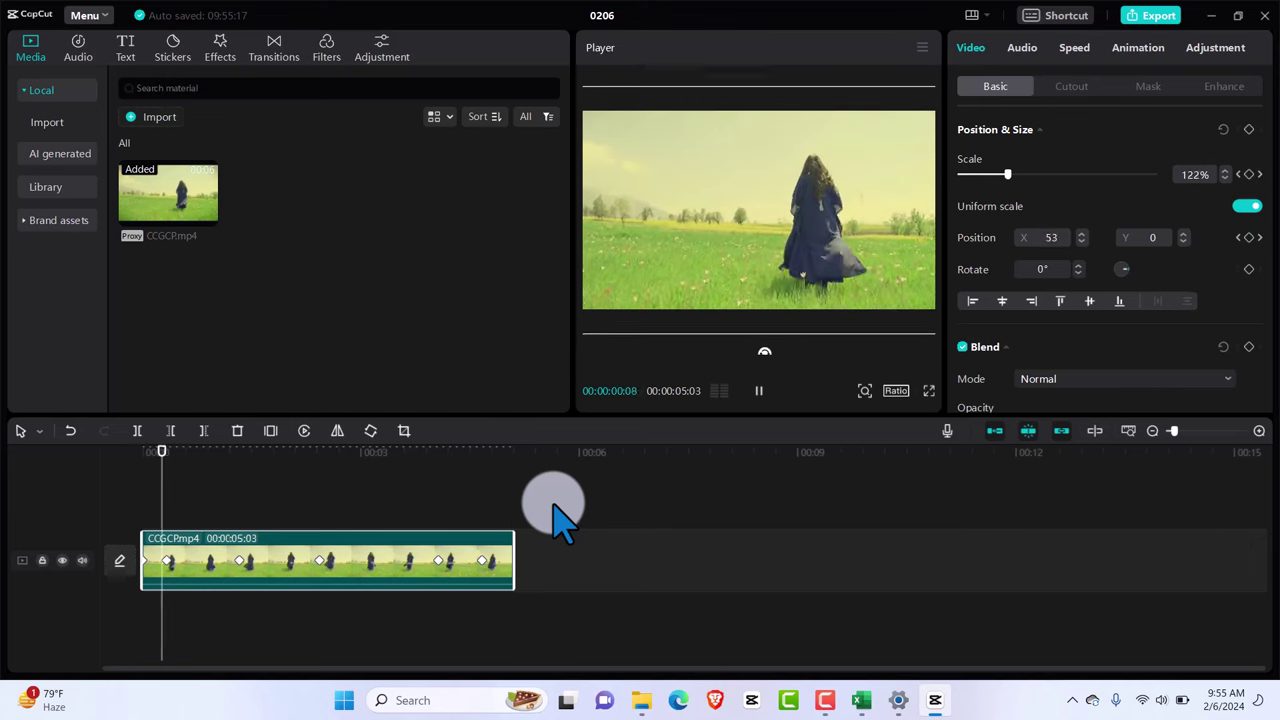